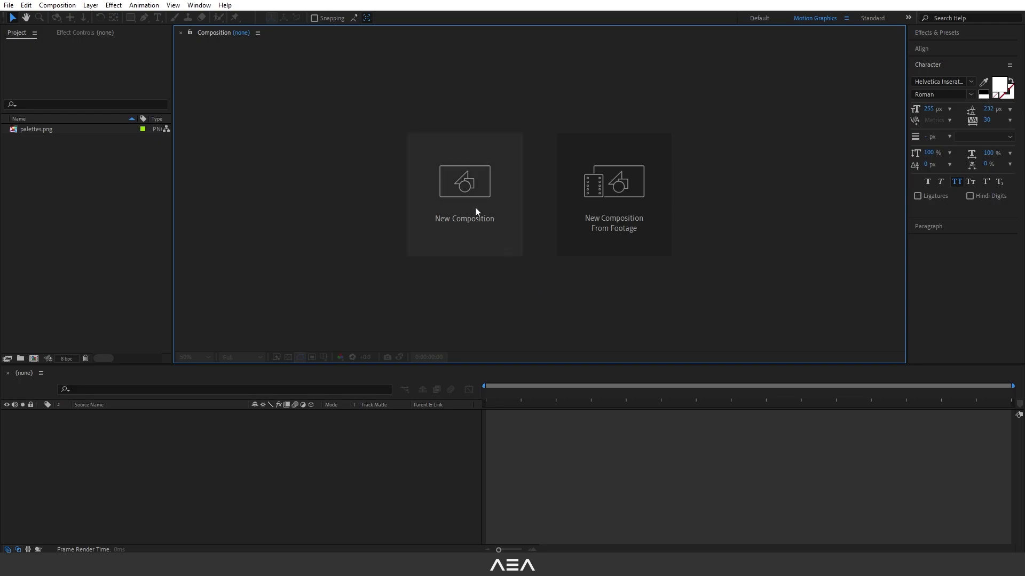
Step: Make a new HD 1920×1080, 24 fps, 8-second composition named 'neumorphism text animation'
left_click(469, 195)
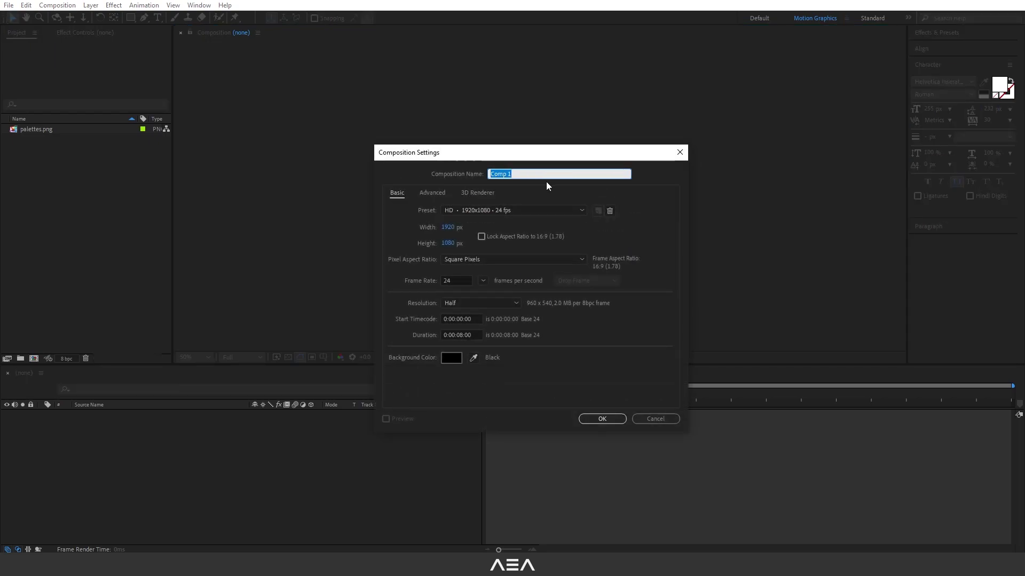
type("neumorphism text animation")
left_click(415, 222)
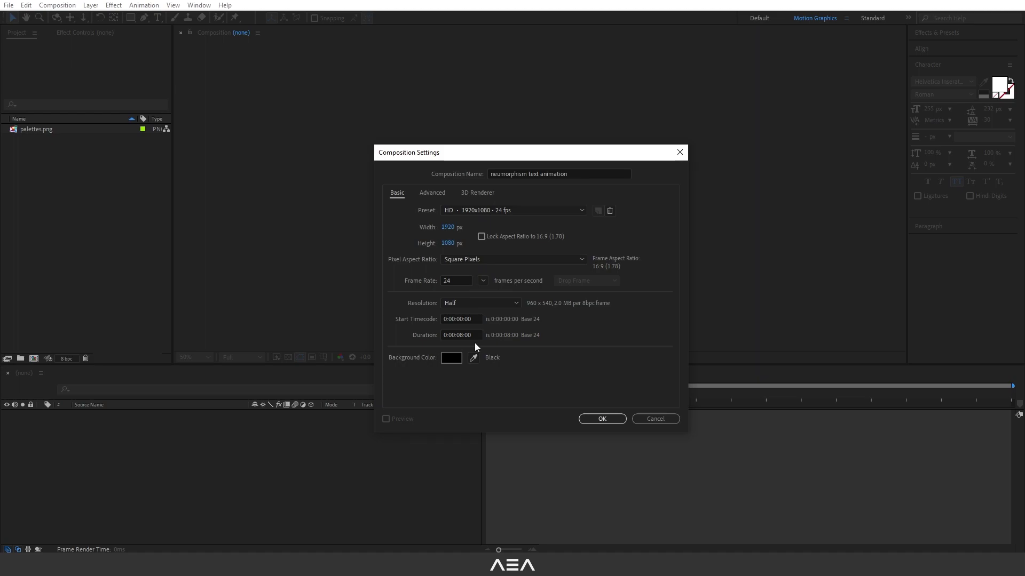
left_click(600, 419)
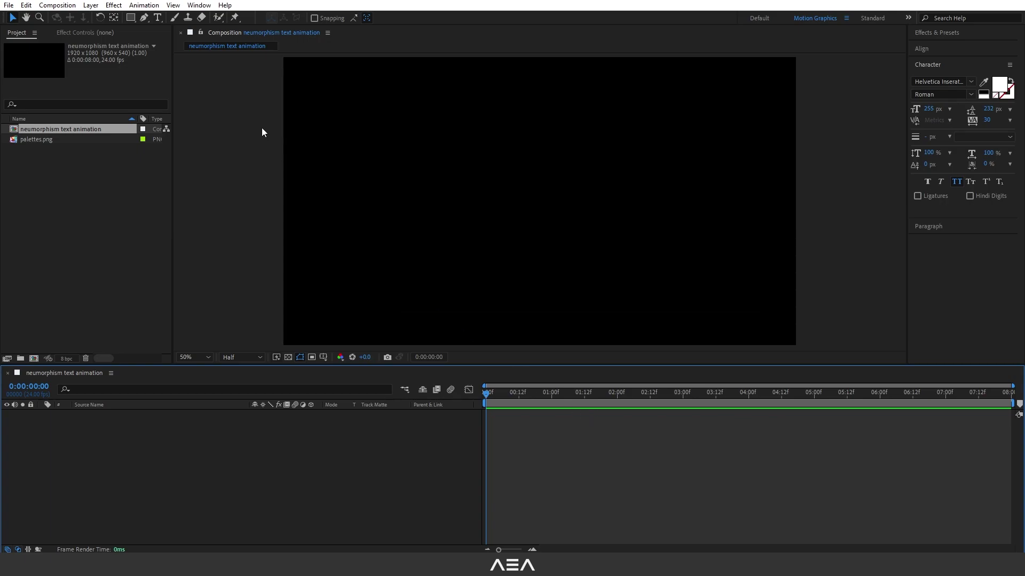
Step: Type the text 'neumorphism' on the canvas and reposition it
left_click(158, 18)
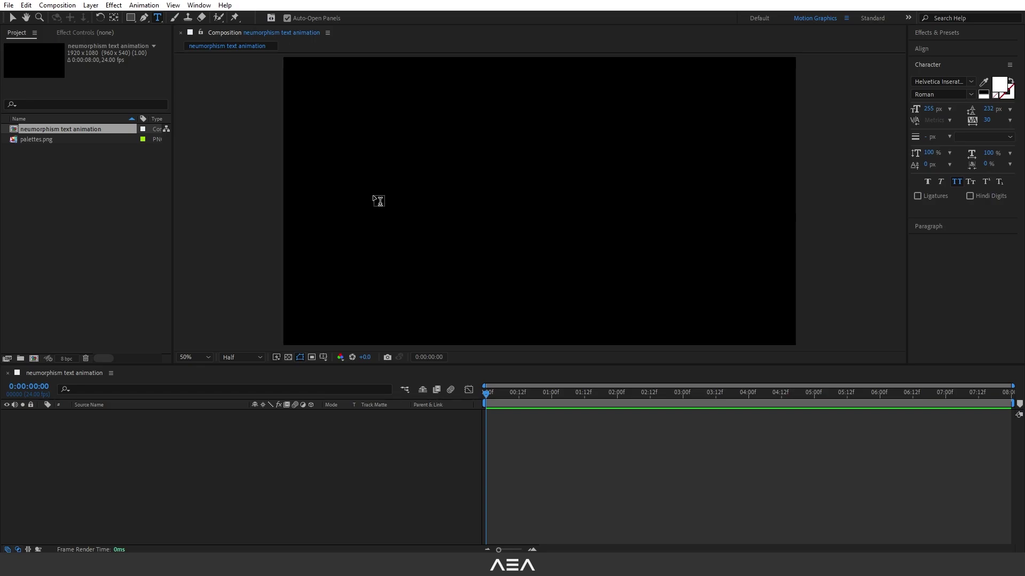
left_click(378, 201)
type("neumorphism")
left_click(12, 18)
left_click_drag(533, 171, 502, 191)
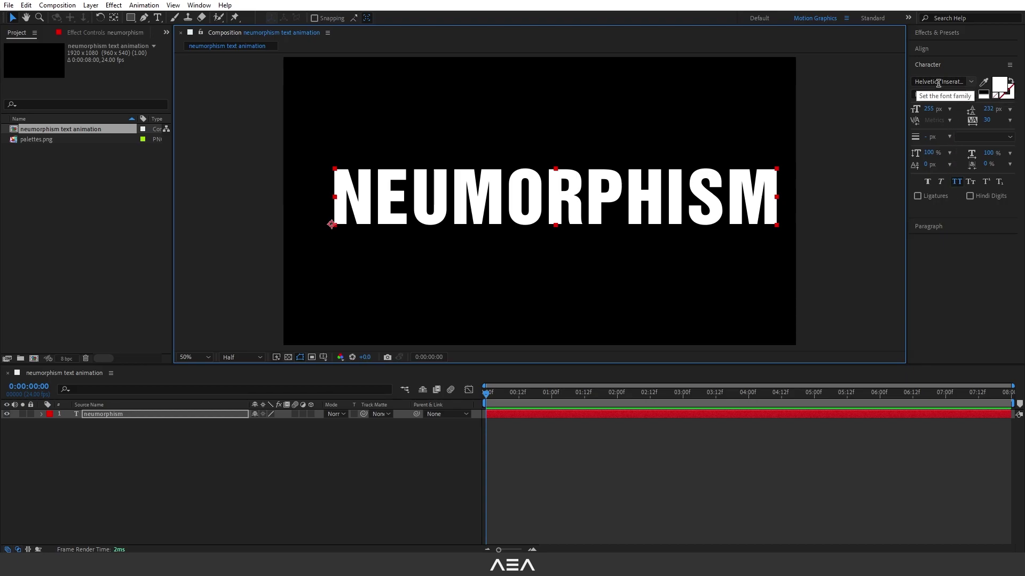
Step: Set the font to Helvetica Inserat LT Std and centre the text's anchor point
left_click(974, 84)
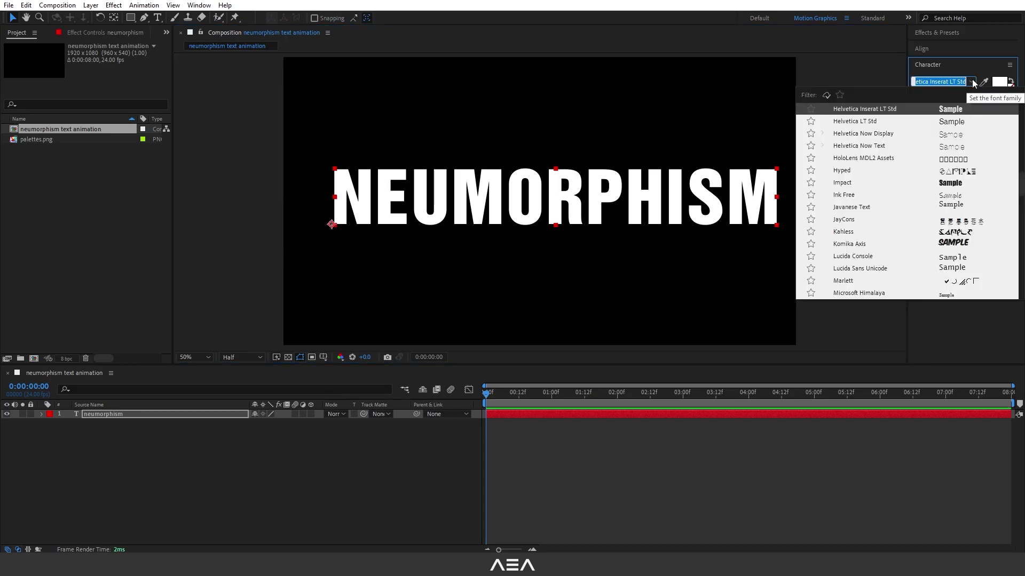
left_click(974, 83)
left_click_drag(604, 204, 591, 208)
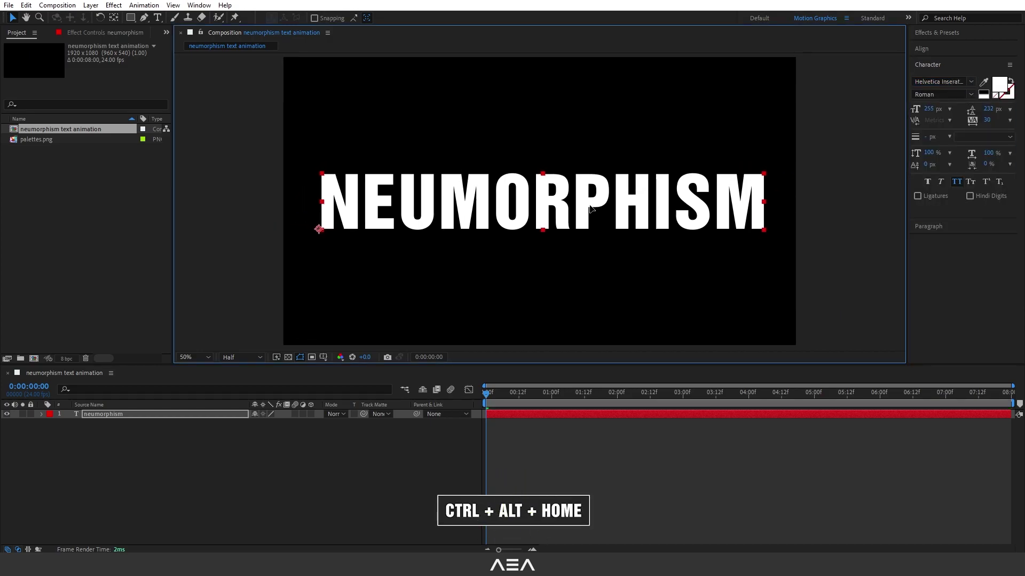
key("ctrl+alt+Home")
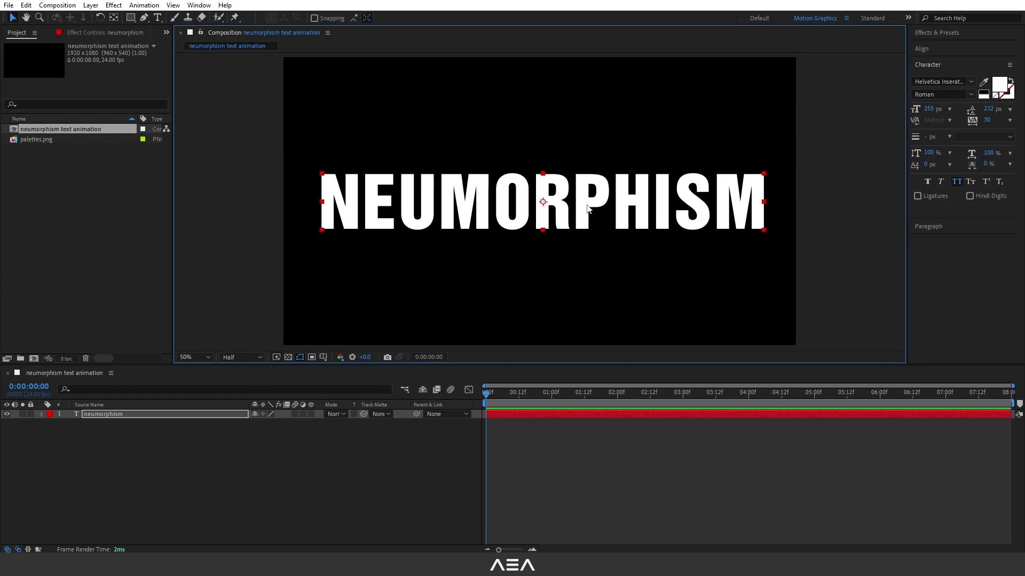
Step: Centre the text horizontally and vertically in the composition with the Align panel
left_click(927, 49)
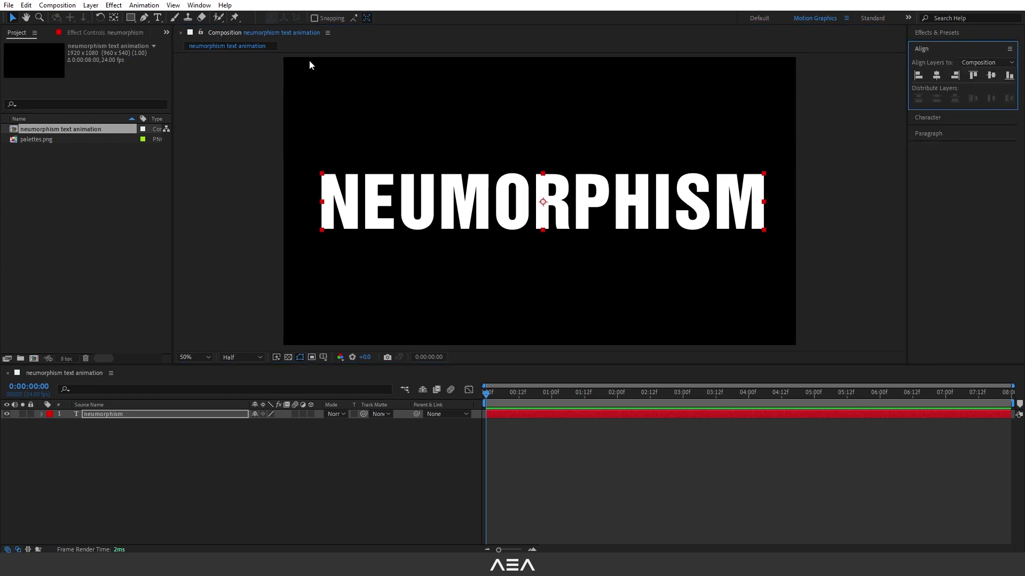
left_click(199, 5)
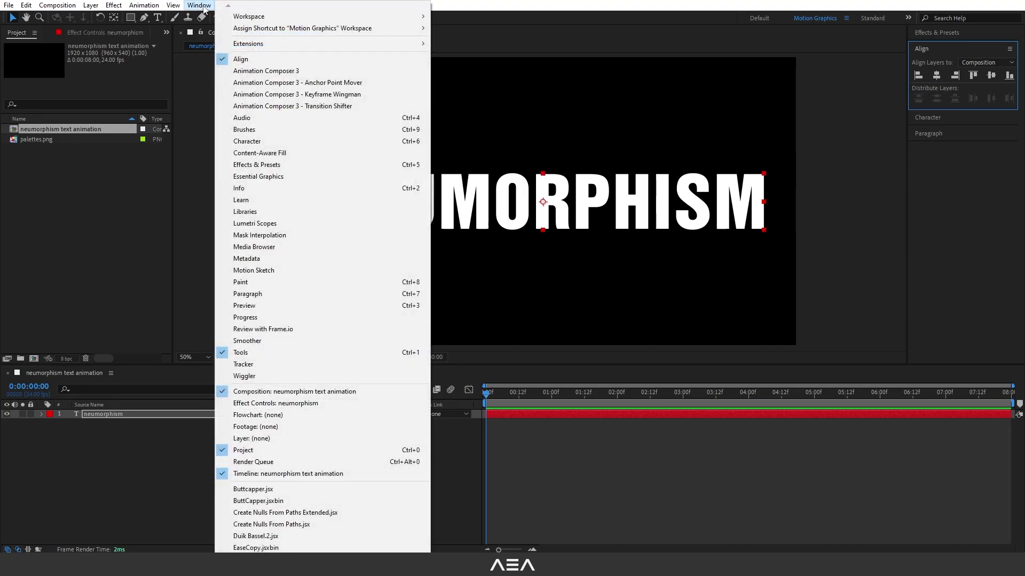
left_click(242, 59)
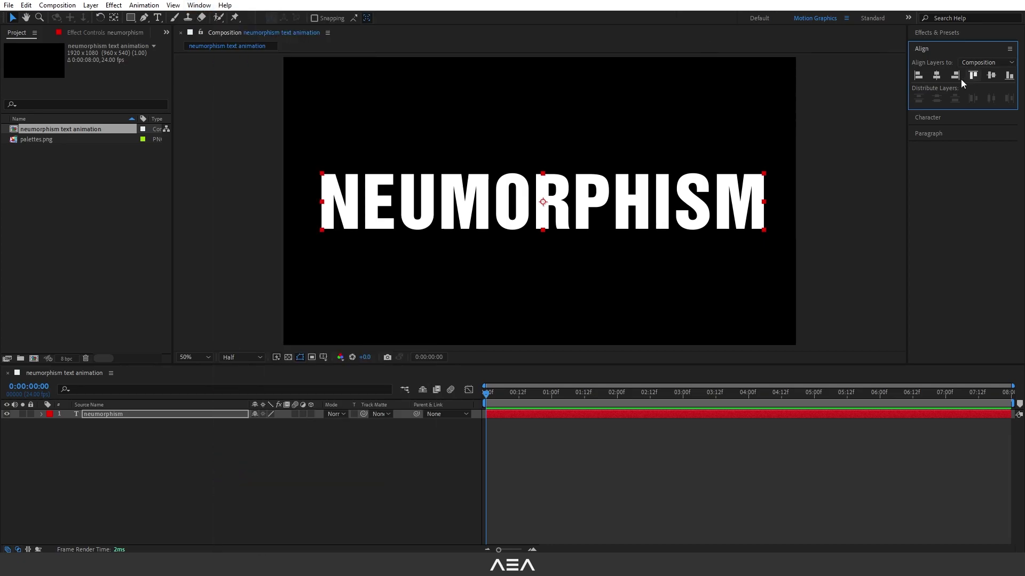
left_click(937, 79)
left_click(992, 76)
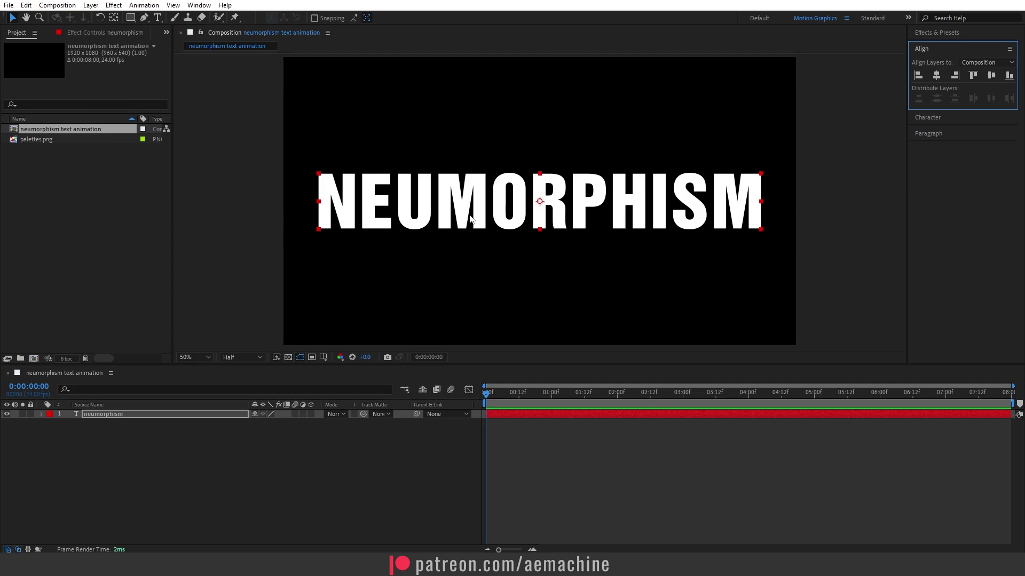
left_click(92, 187)
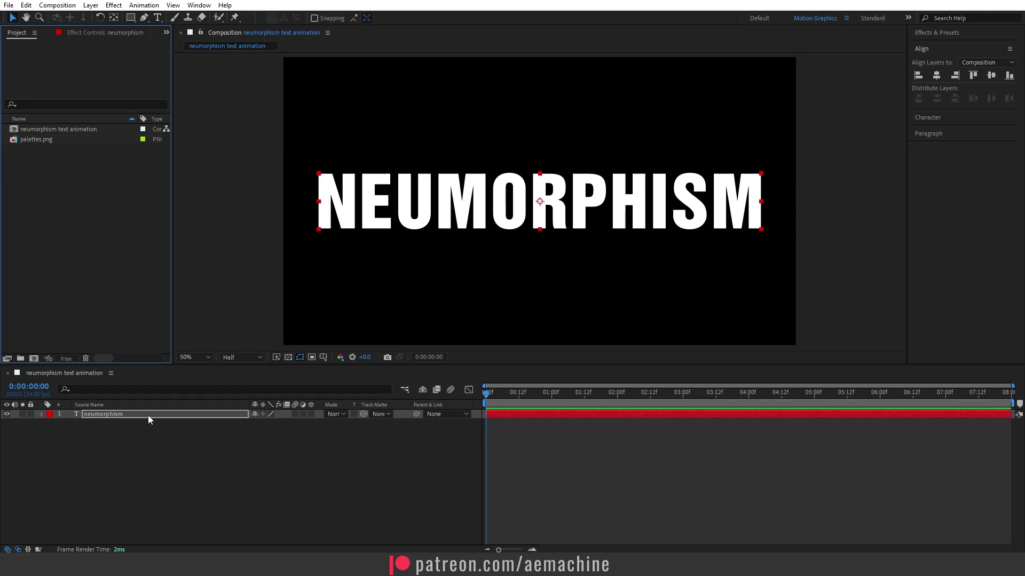
Step: Pre-compose the text layer into a new composition named 'Placeholder'
right_click(112, 415)
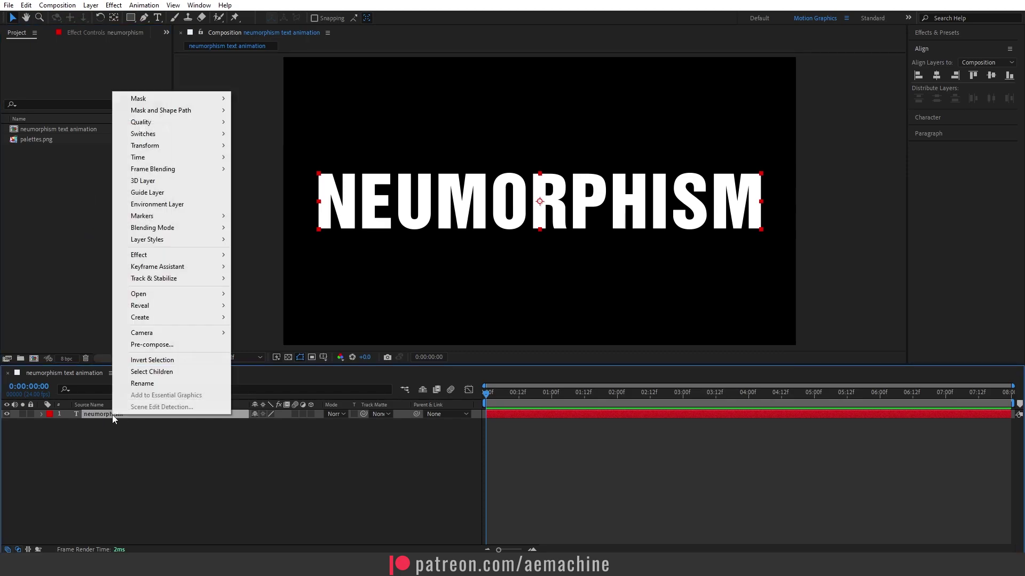
left_click(152, 344)
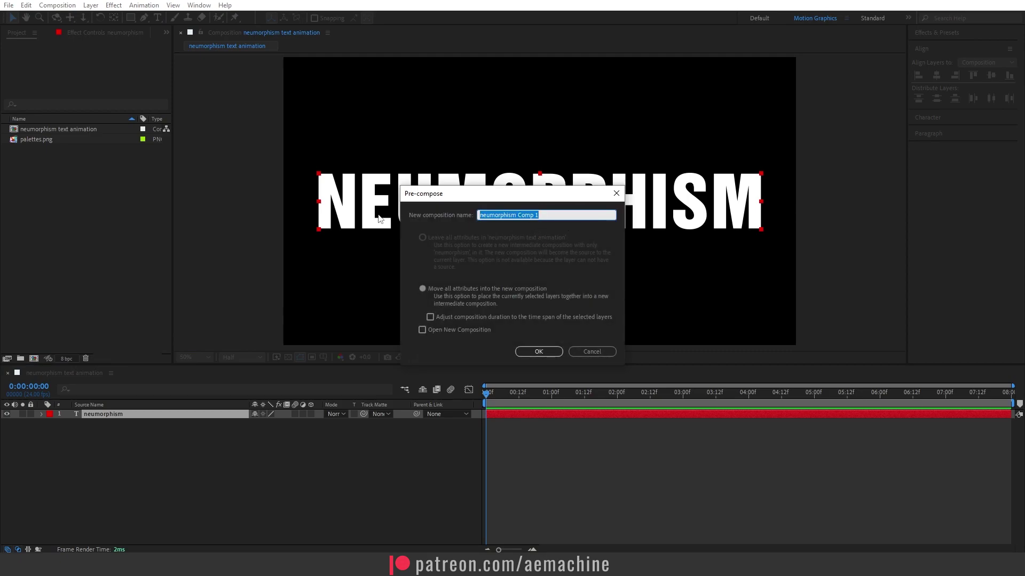
type("Placeholder")
left_click(454, 216)
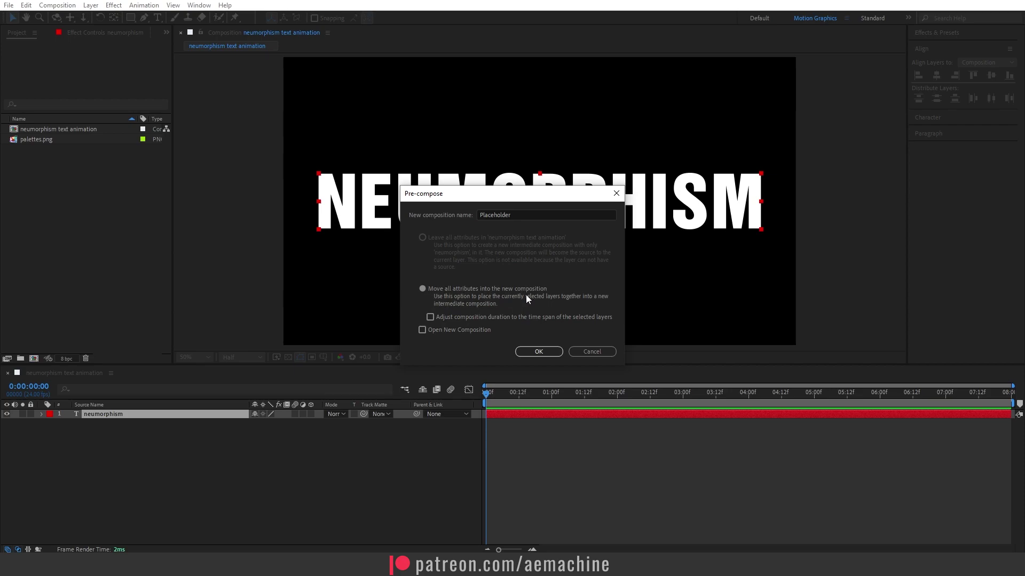
left_click(539, 351)
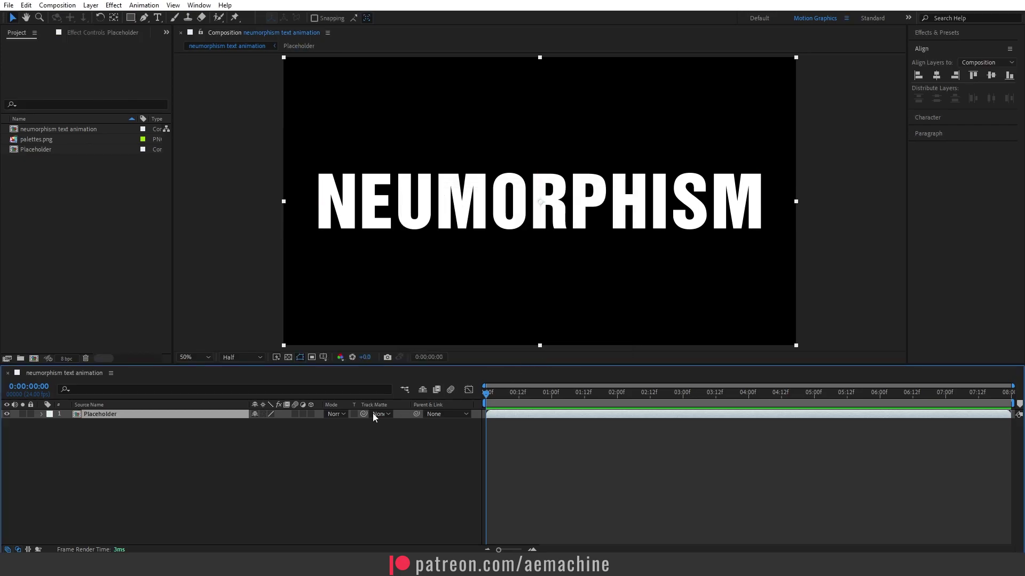
Step: Inspect Placeholder's contents, return to the main comp, and select palettes.png in the project
double_click(101, 416)
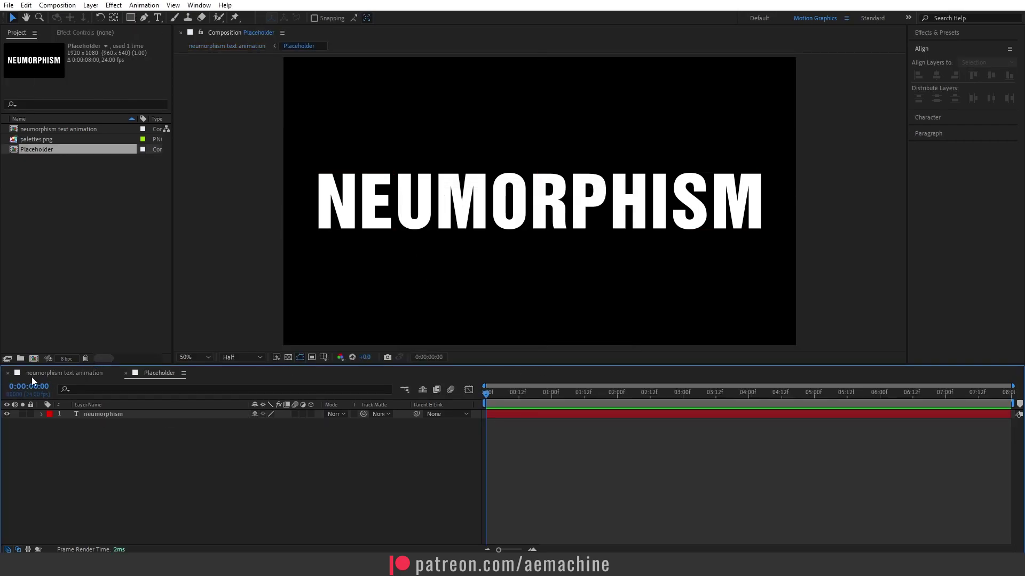
left_click(54, 377)
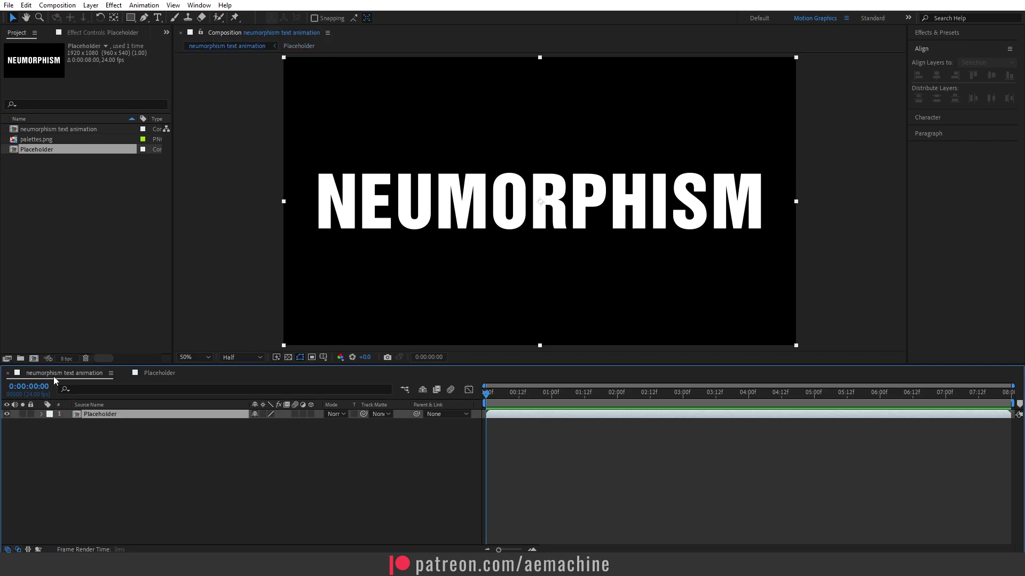
left_click(147, 444)
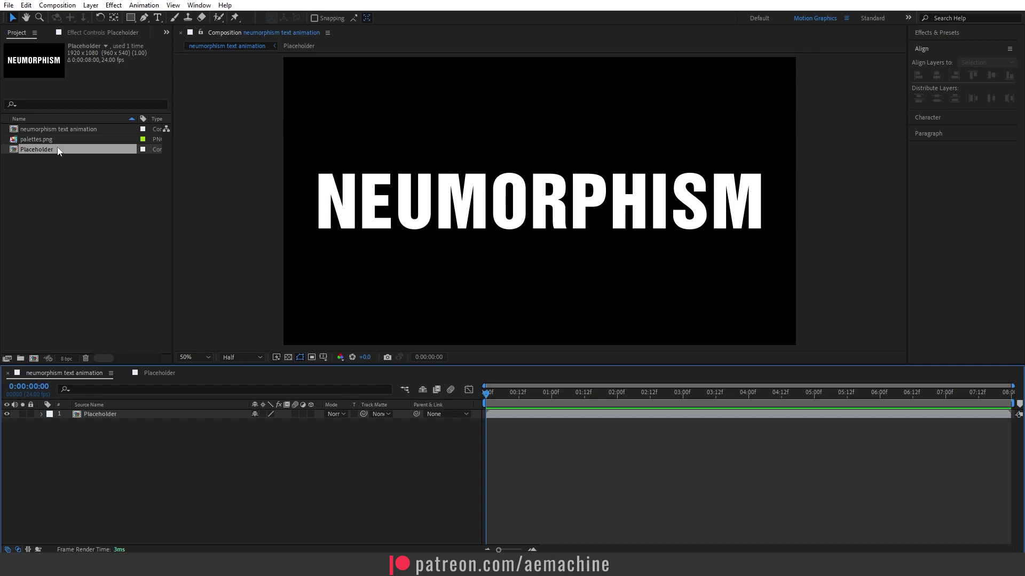
left_click(69, 139)
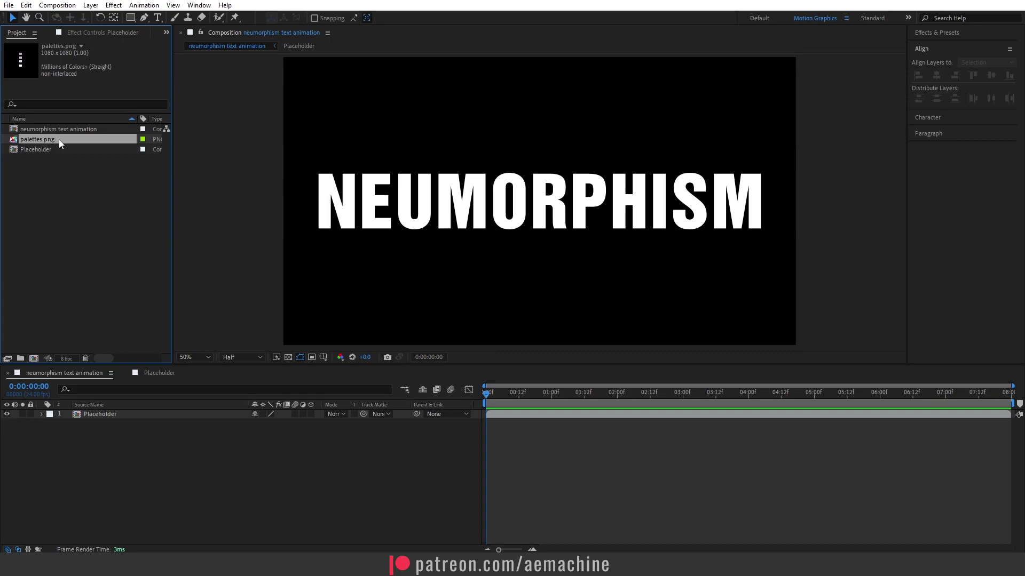
Step: Place palettes.png at the left edge and add a bottom-layer pink 'BG' solid from its third swatch
left_click_drag(56, 139, 140, 412)
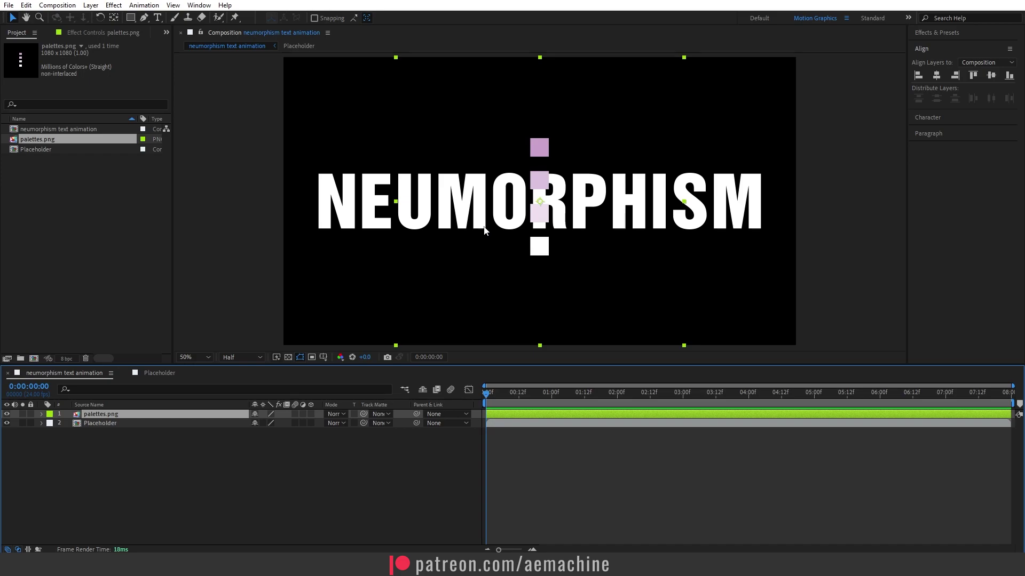
left_click_drag(485, 230, 245, 236)
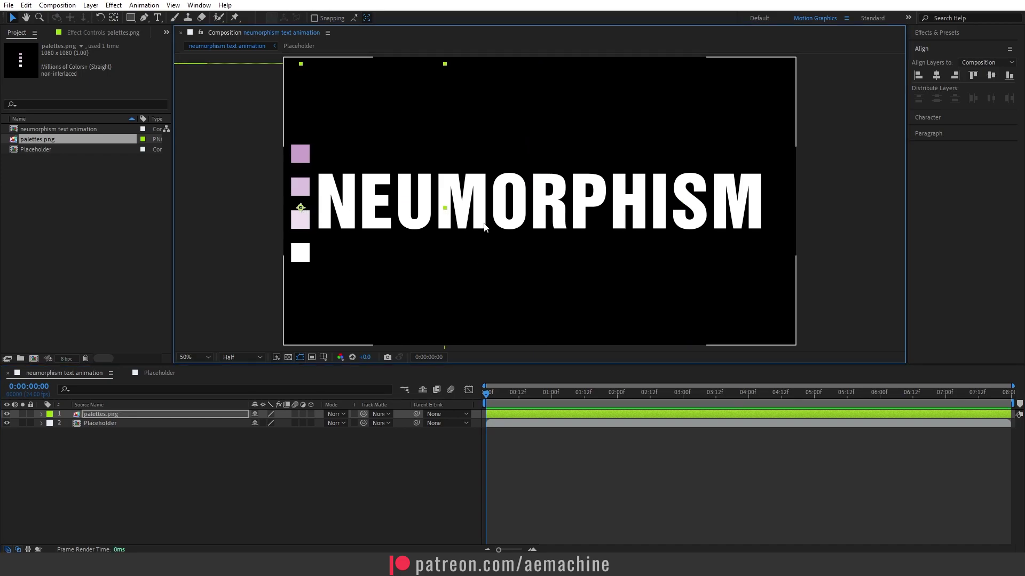
right_click(113, 458)
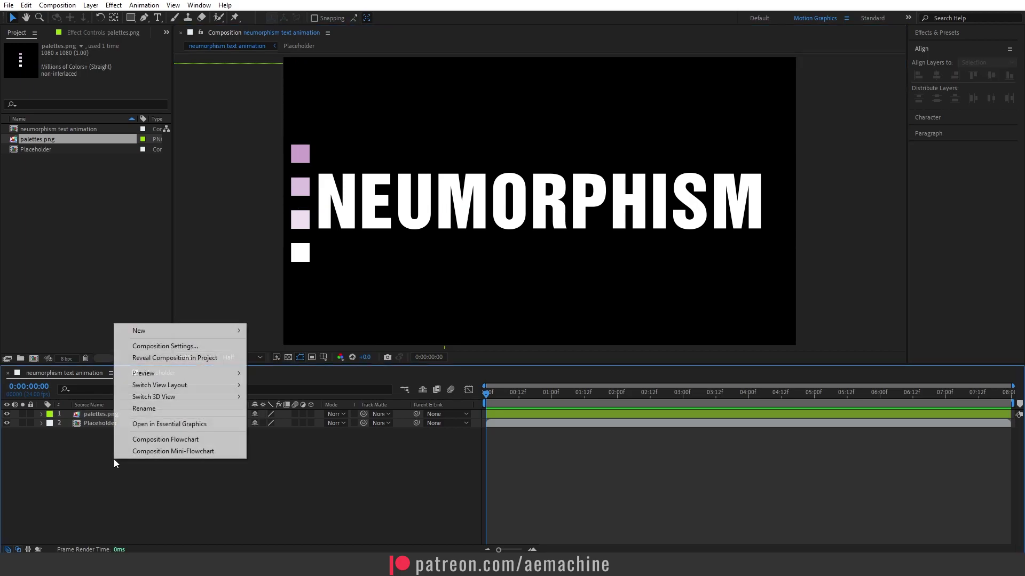
mouse_move(157, 331)
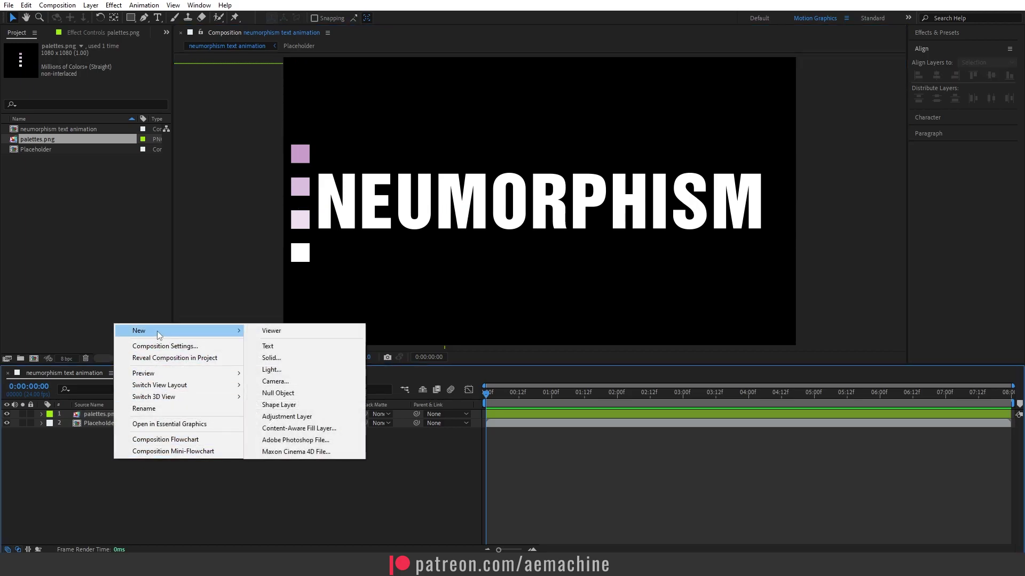
left_click(286, 357)
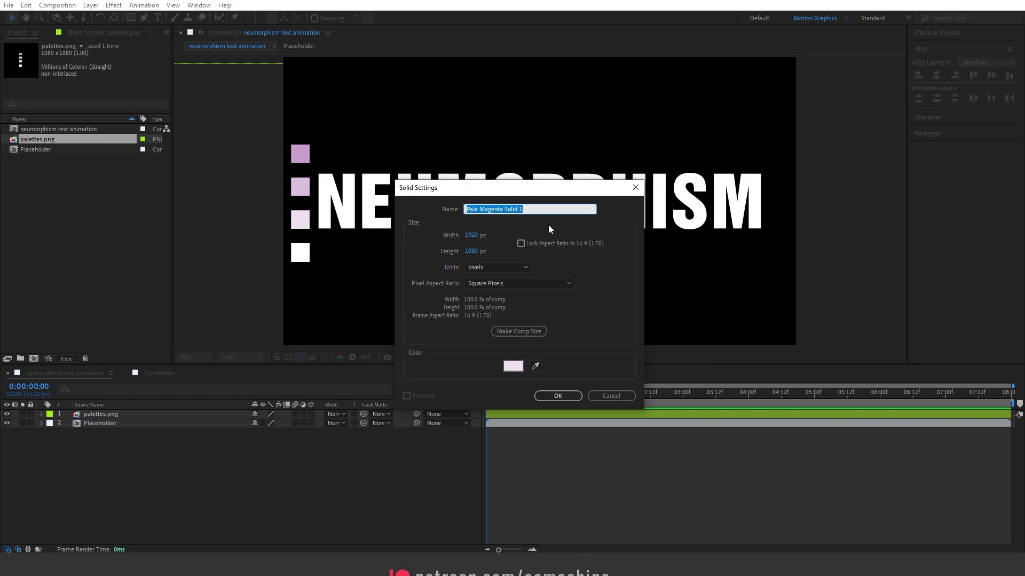
type("BG")
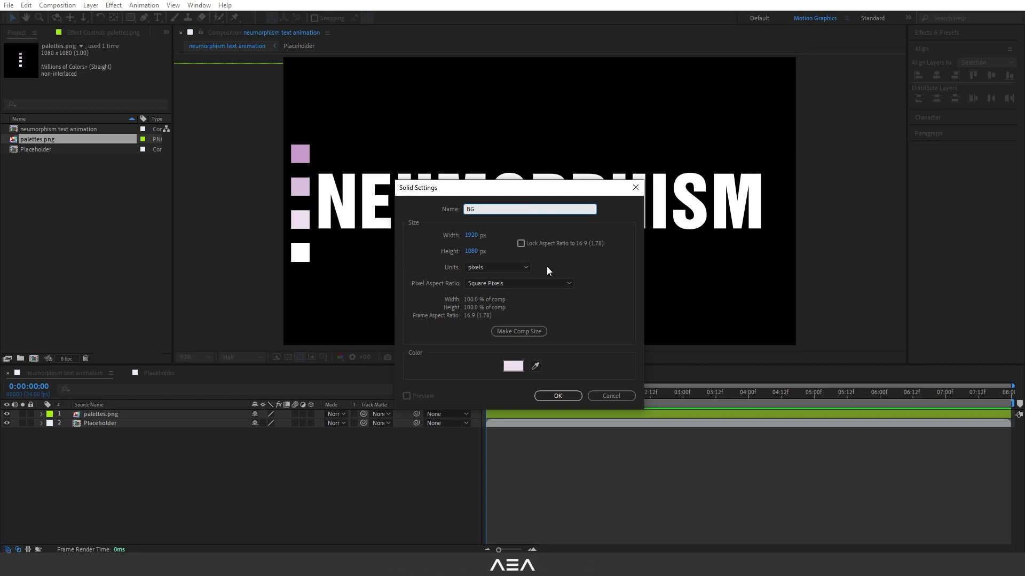
left_click(535, 366)
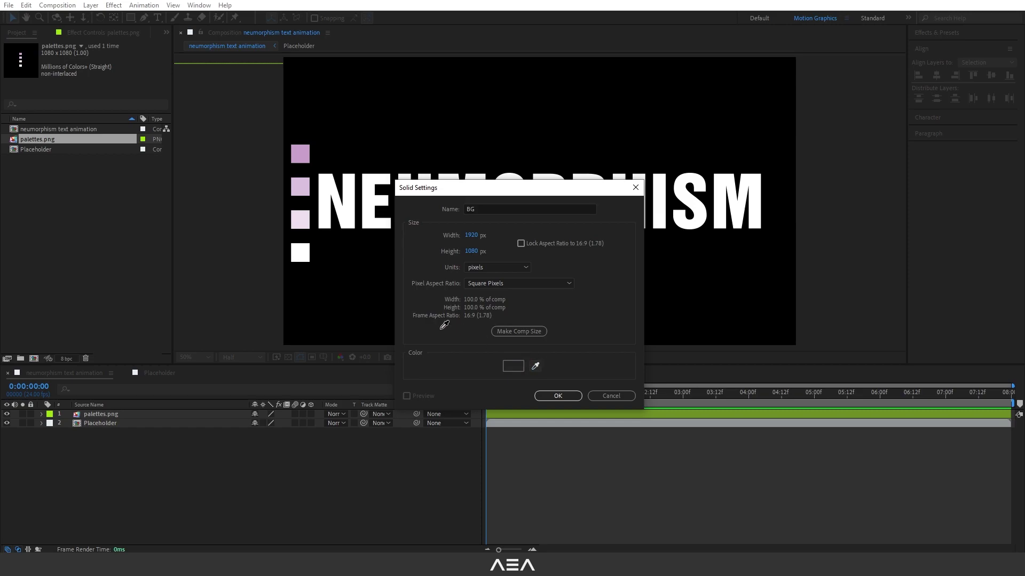
left_click(304, 220)
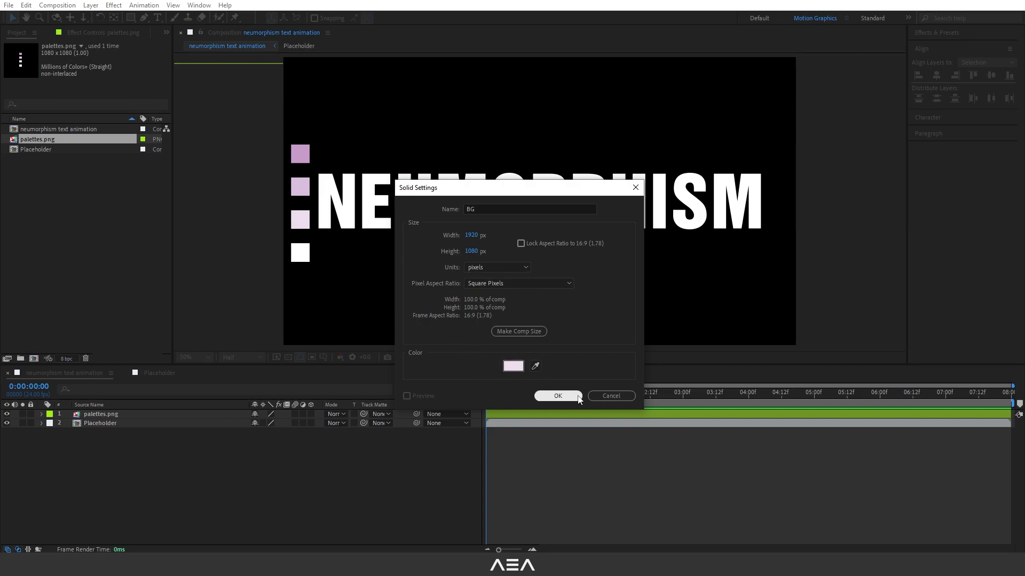
left_click(557, 396)
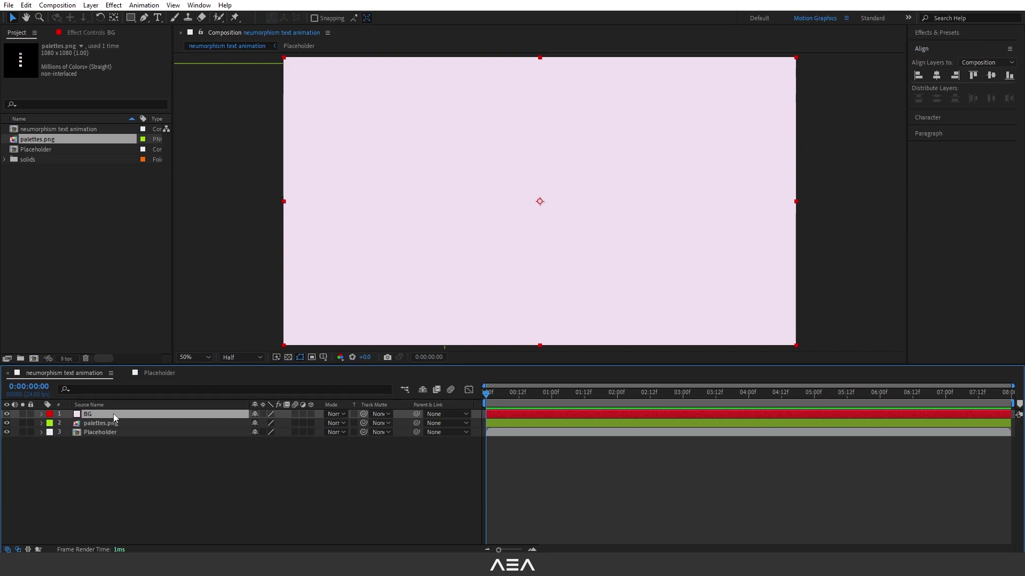
left_click_drag(113, 415, 119, 460)
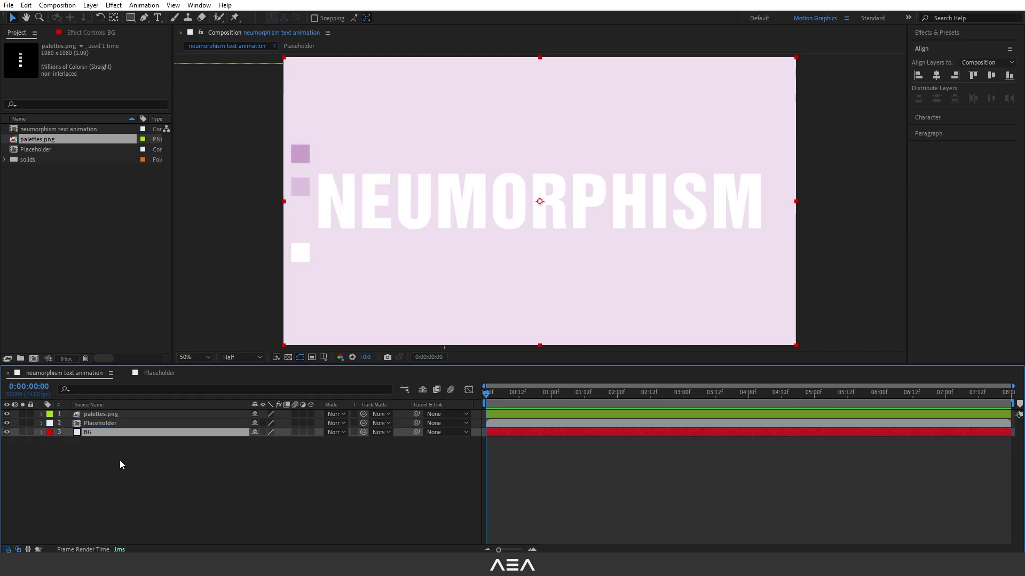
left_click(125, 424)
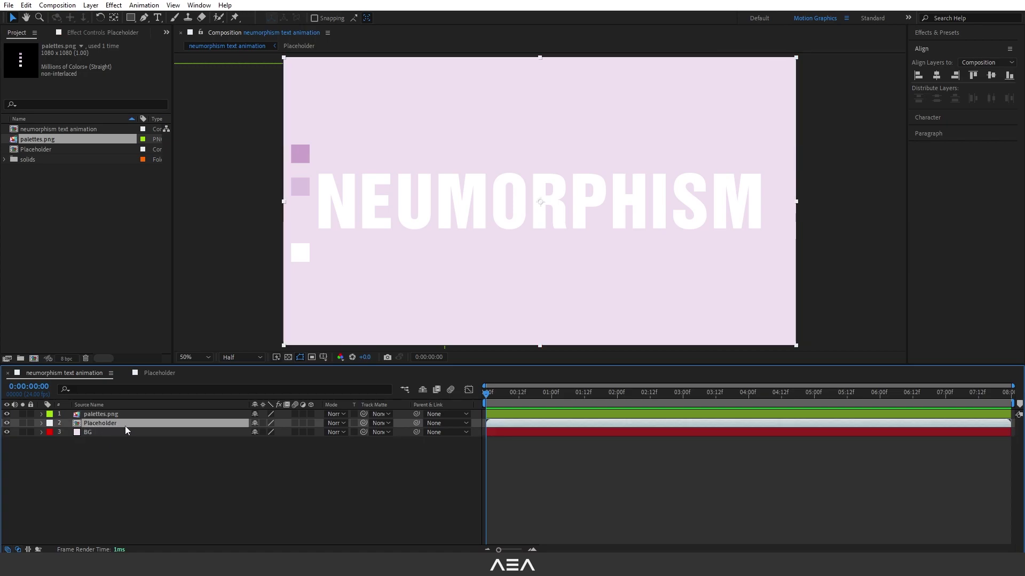
Step: Apply a Fill effect to Placeholder, coloured with the background's pale pink
left_click(933, 31)
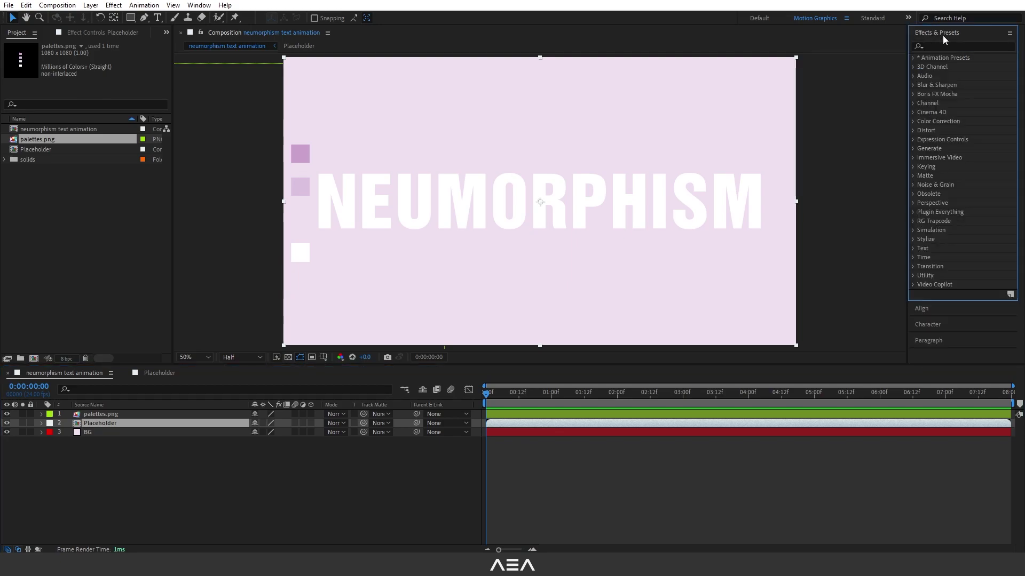
left_click(200, 5)
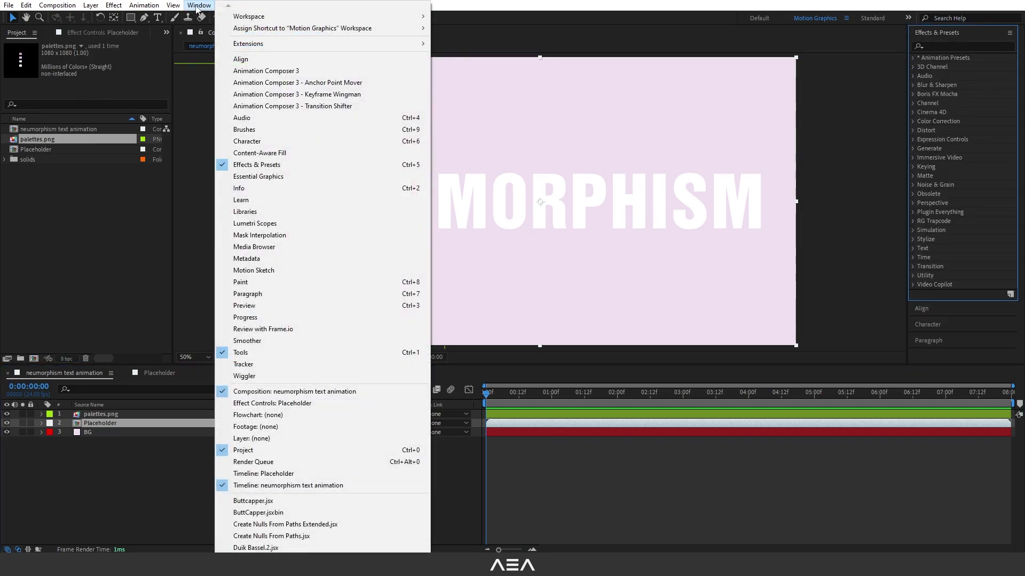
left_click(257, 165)
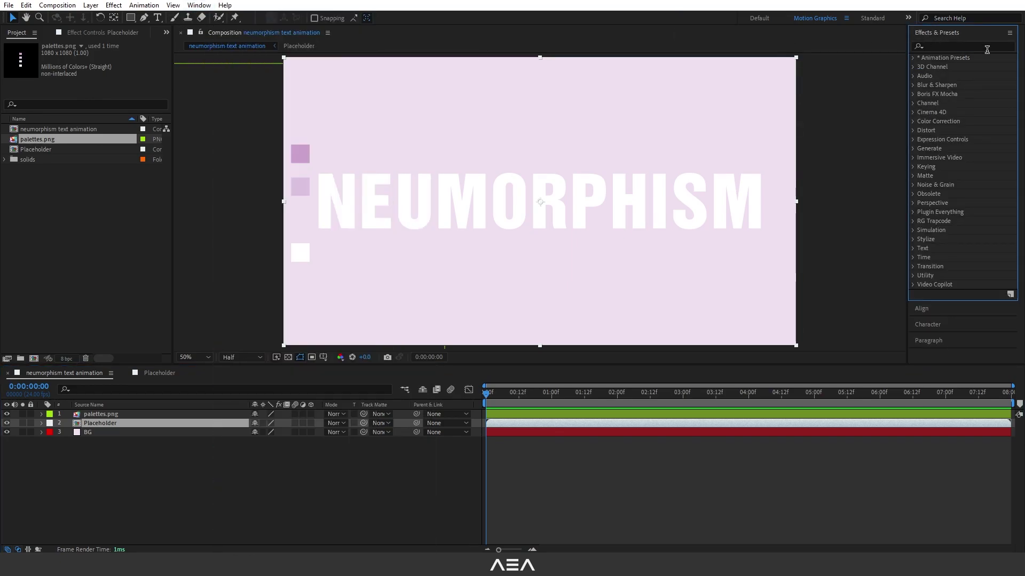
left_click(950, 45)
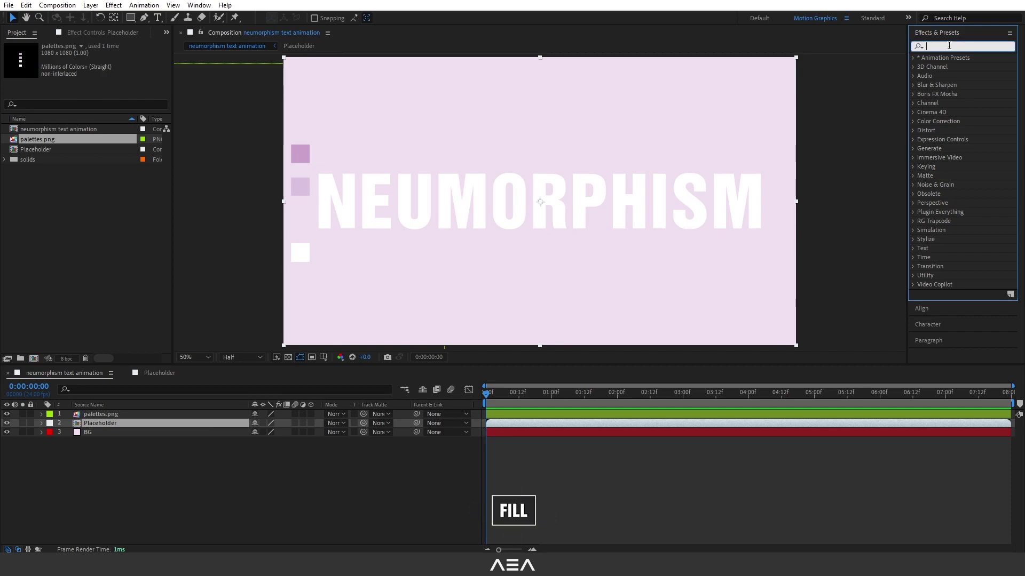
type("fill")
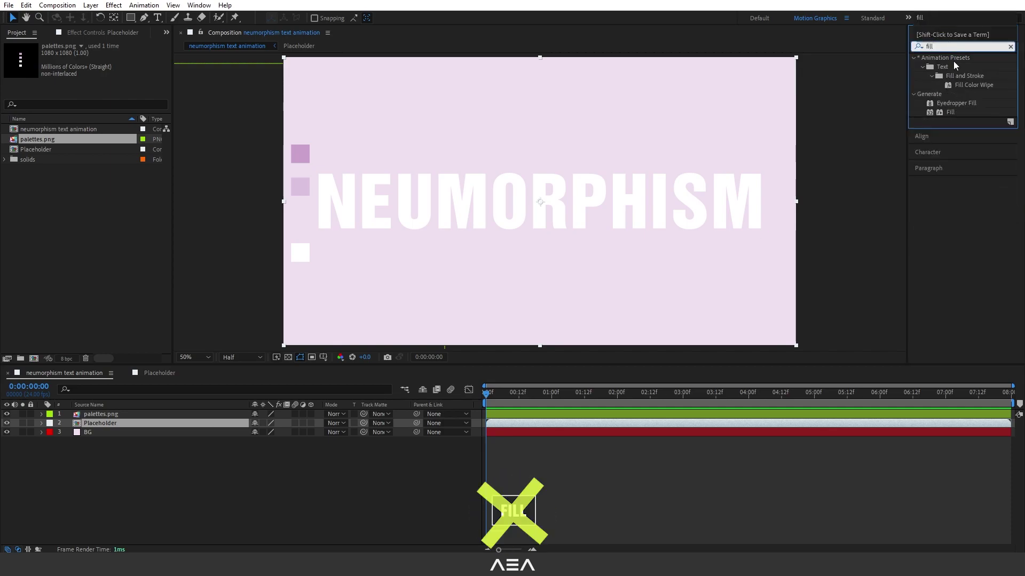
left_click(104, 423)
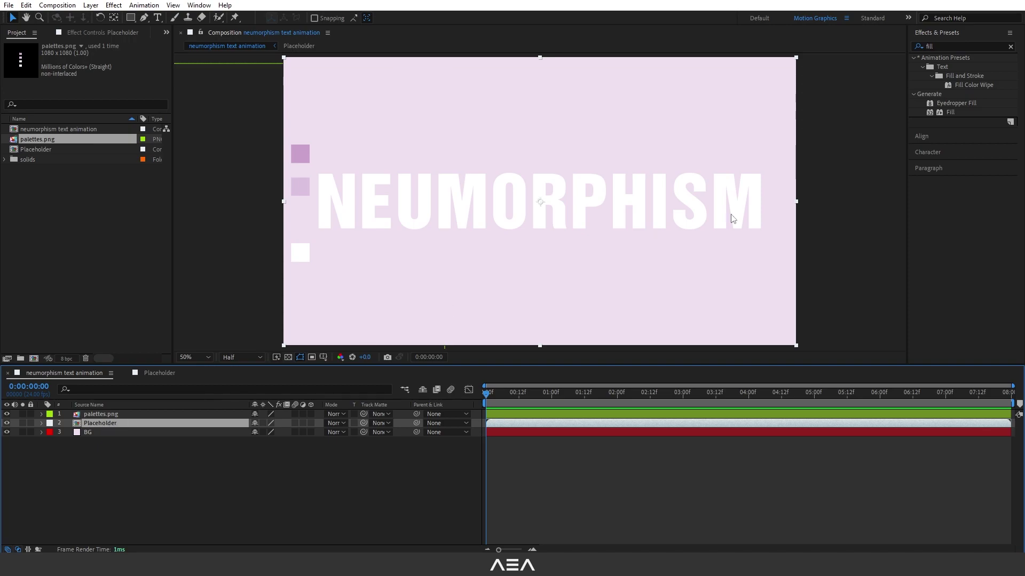
double_click(949, 112)
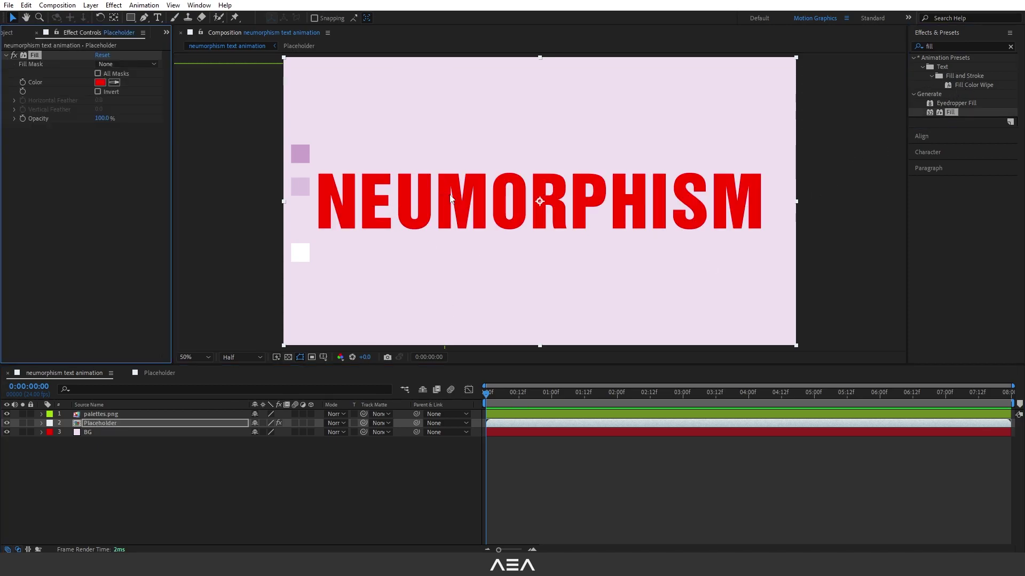
left_click(115, 82)
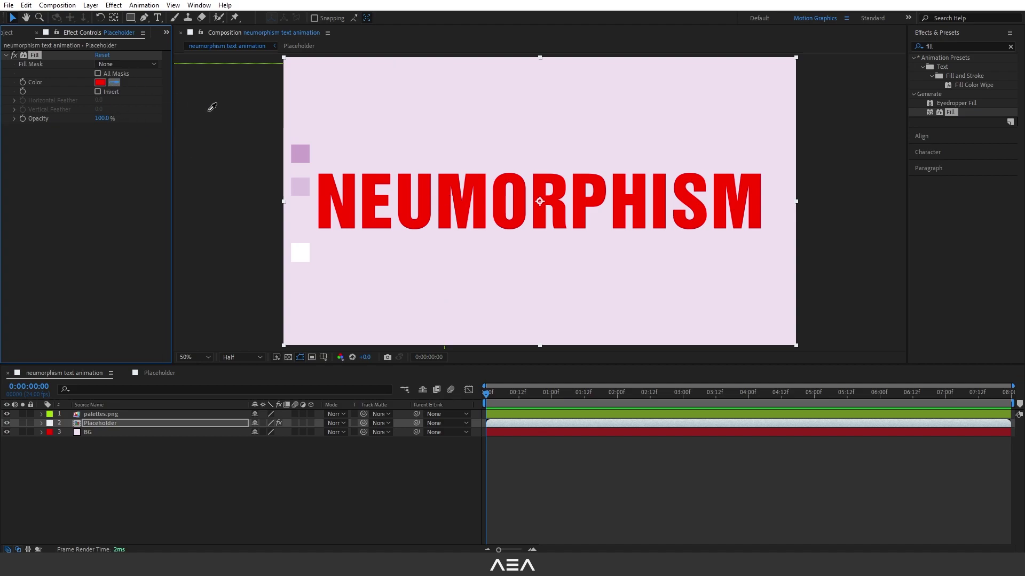
left_click(300, 218)
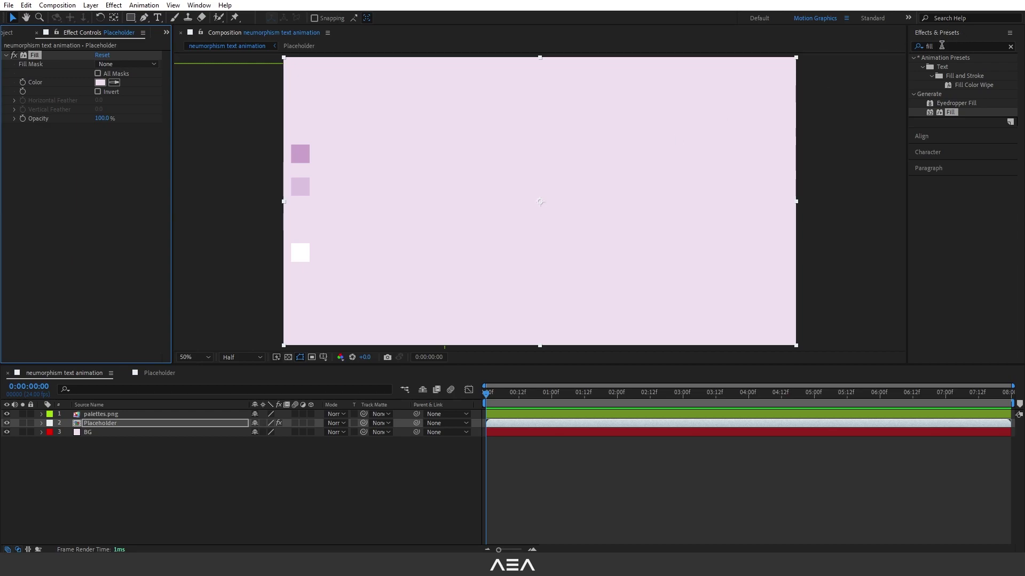
left_click(921, 45)
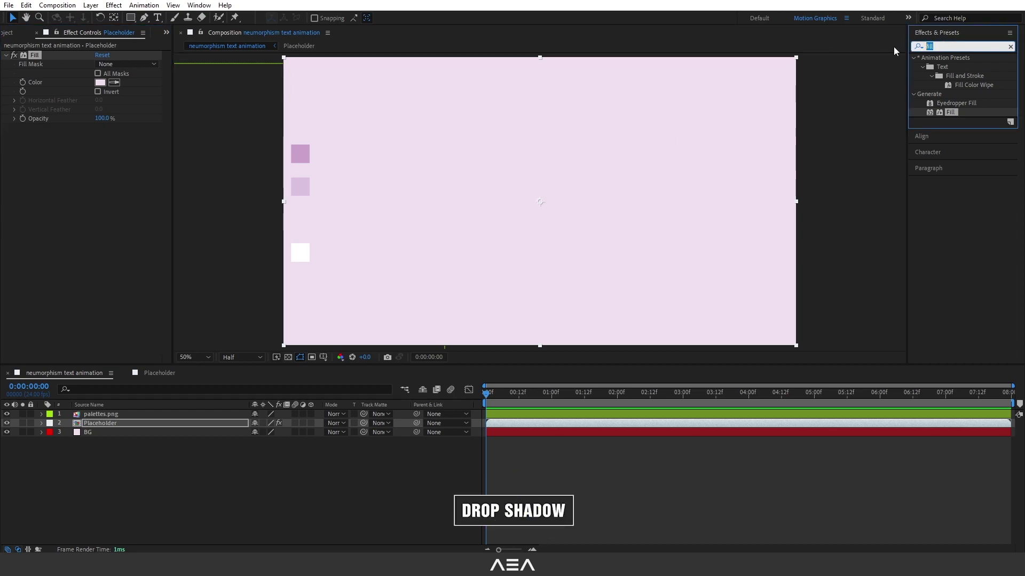
Step: Apply a Drop Shadow to the text and make its colour white from the palette
type("drop sha")
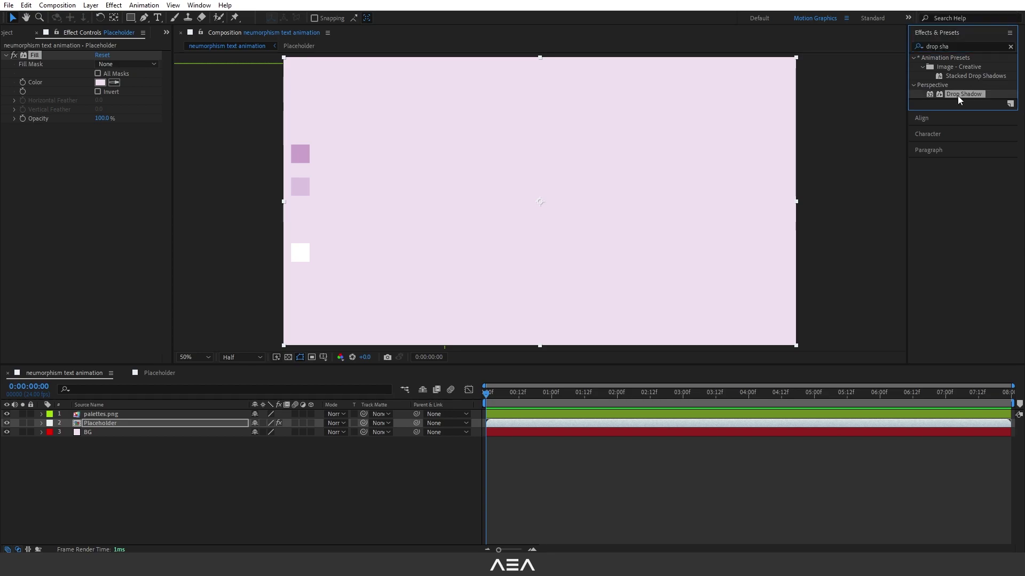
double_click(957, 95)
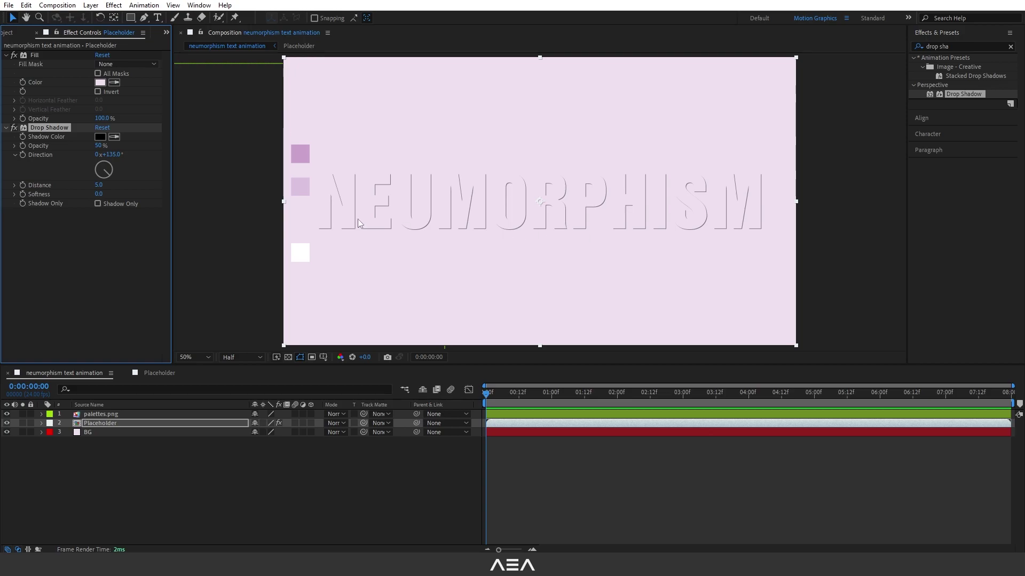
left_click(114, 136)
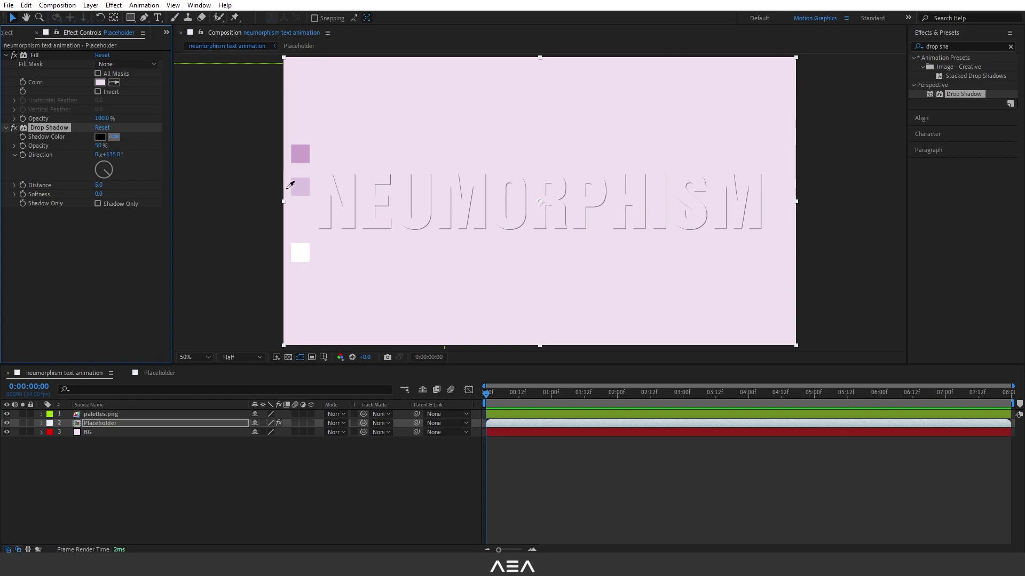
left_click(300, 253)
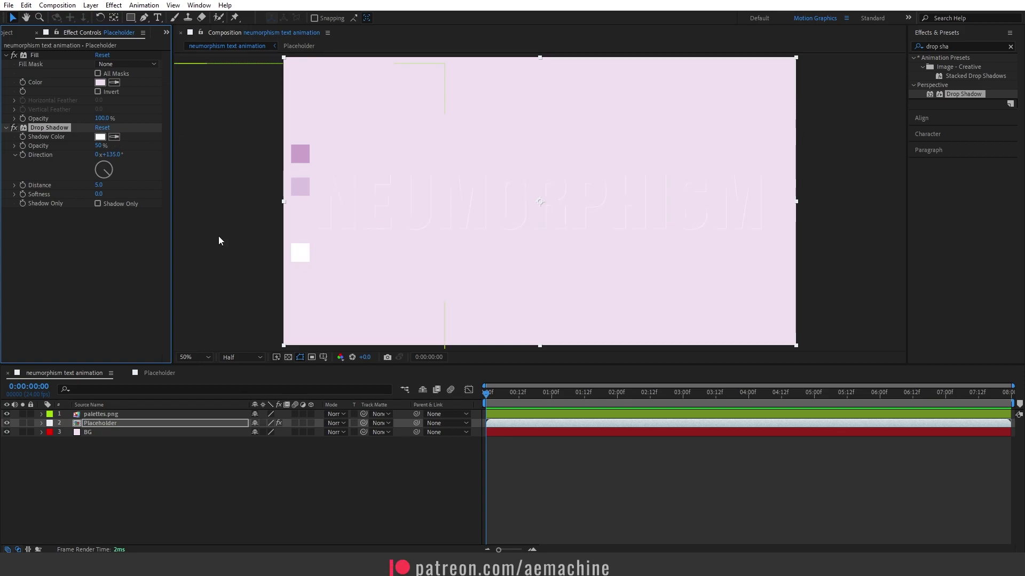
Step: Set the shadow distance to 17.1 and direction to 240°
left_click(100, 186)
type("13")
key("Return")
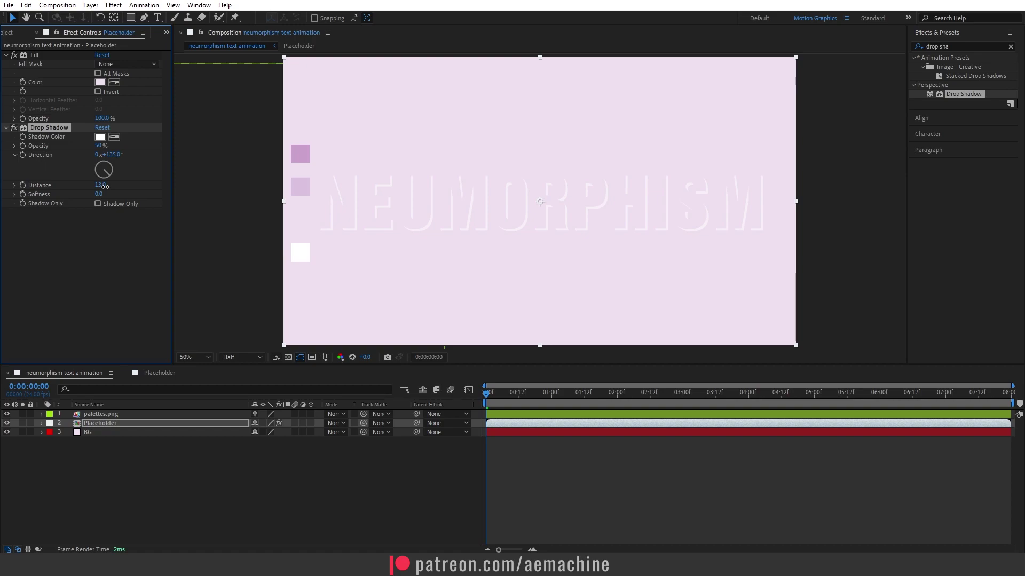
left_click_drag(104, 186, 166, 154)
left_click(118, 154)
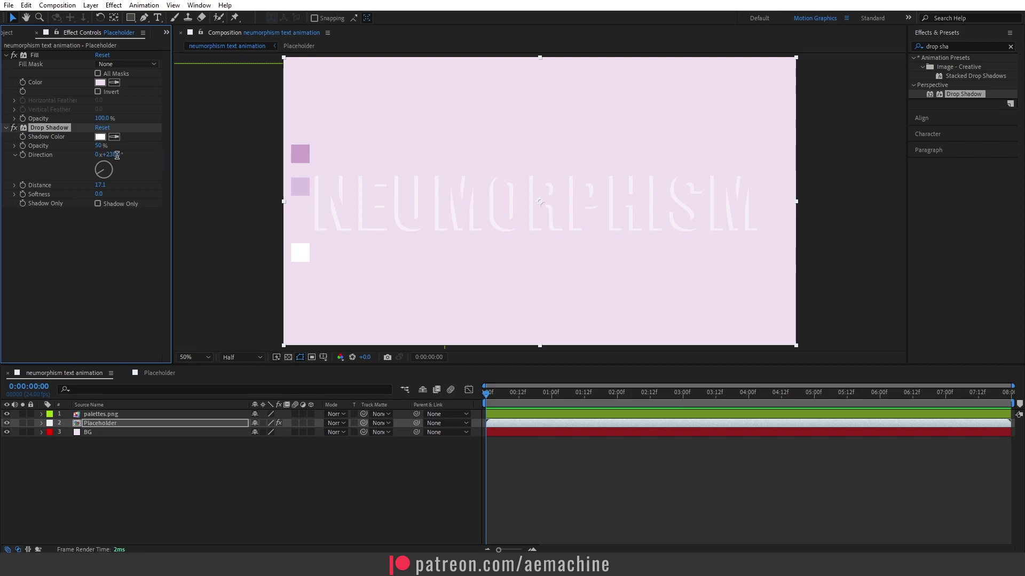
type("240")
key("Return")
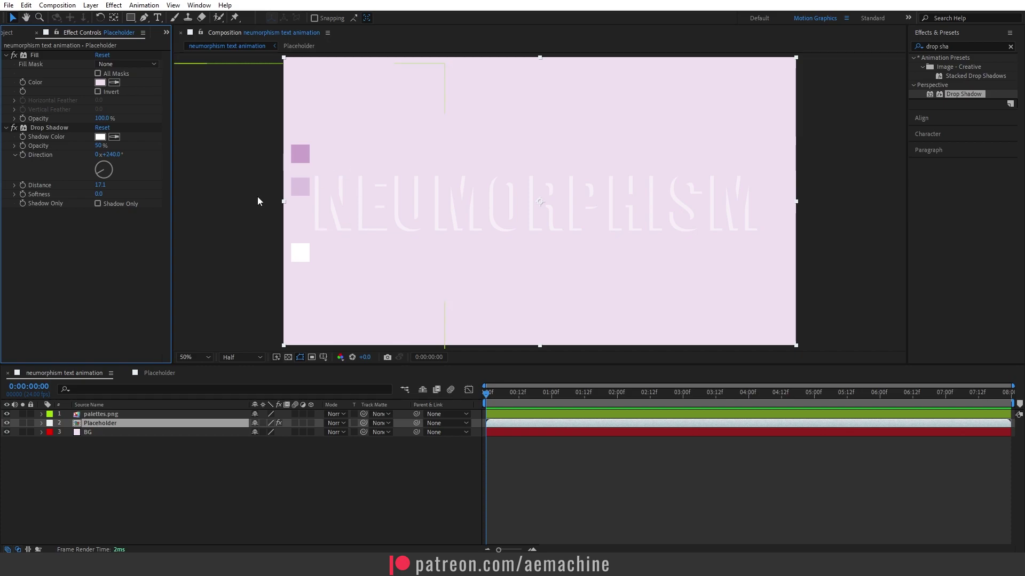
Step: Set the shadow softness to 13
left_click_drag(98, 196, 155, 200)
left_click_drag(150, 200, 161, 201)
left_click(102, 194)
type("13")
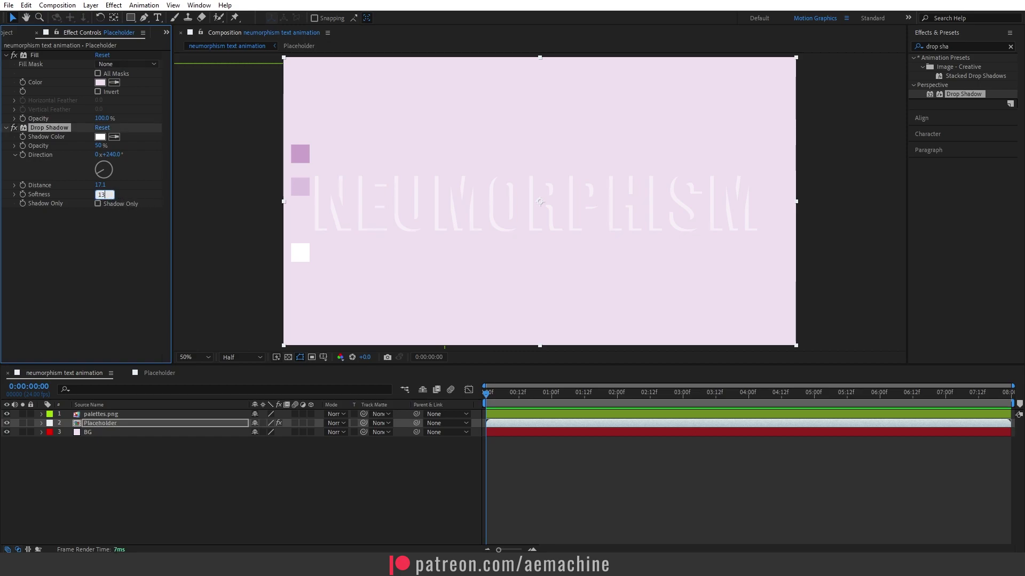
left_click(134, 243)
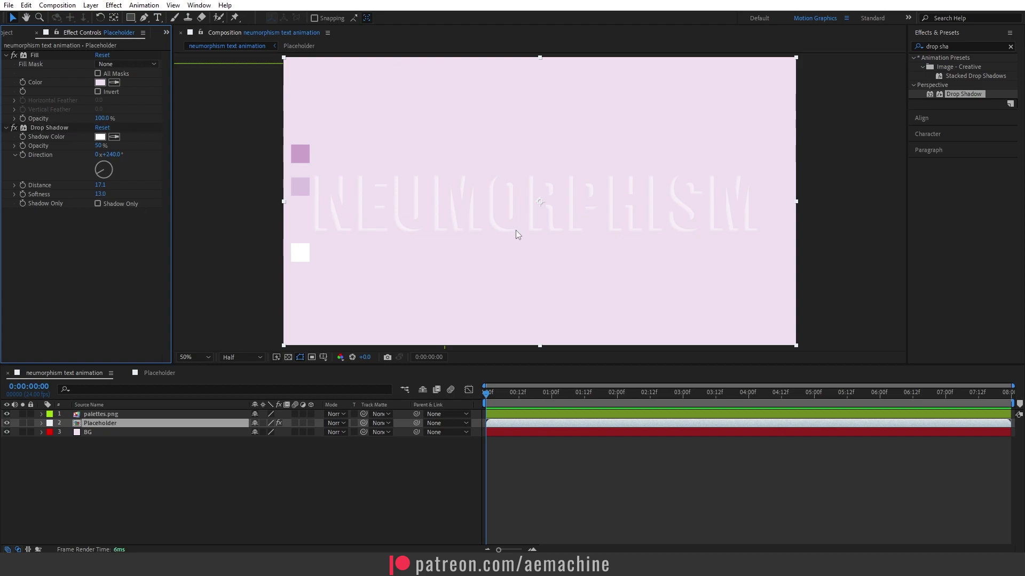
Step: Duplicate Placeholder and make the lower copy's drop shadow the purple palette colour
left_click(121, 423)
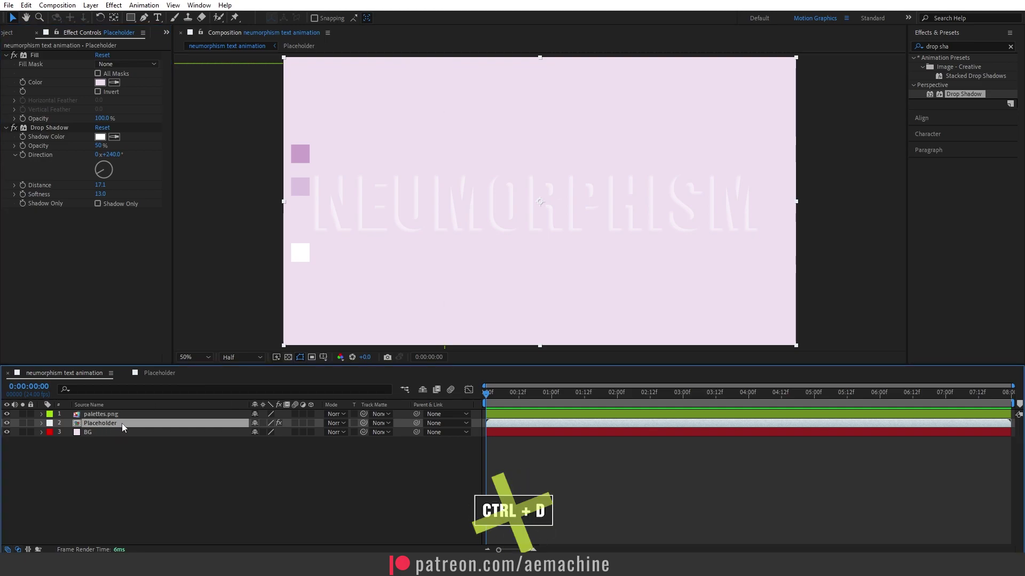
key("ctrl+d")
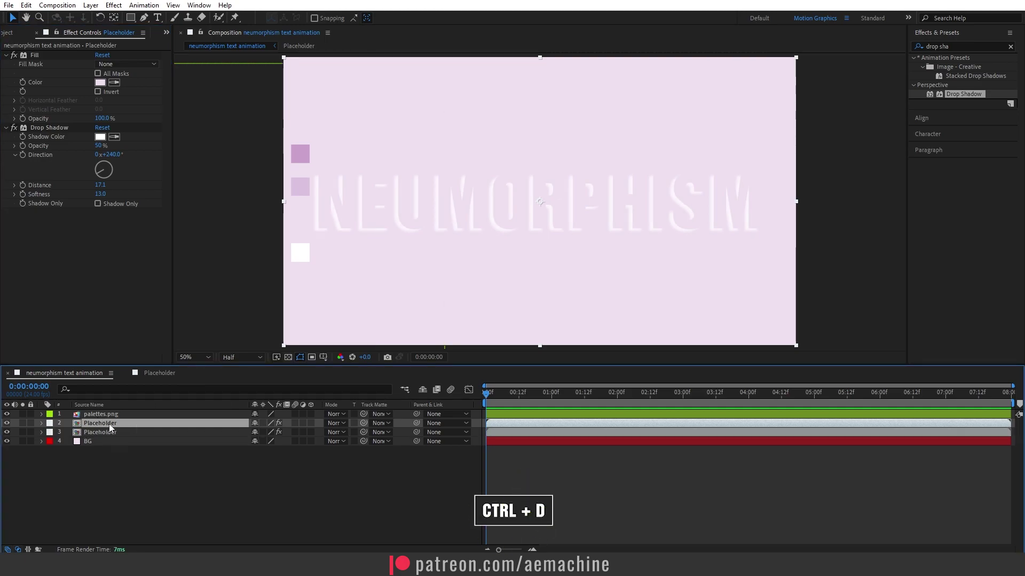
left_click(99, 432)
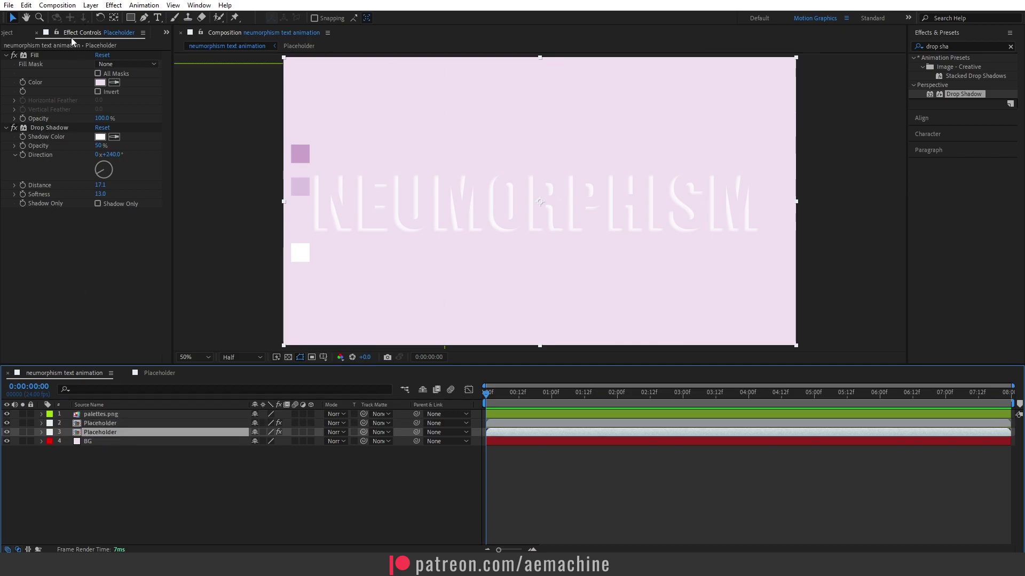
left_click(42, 128)
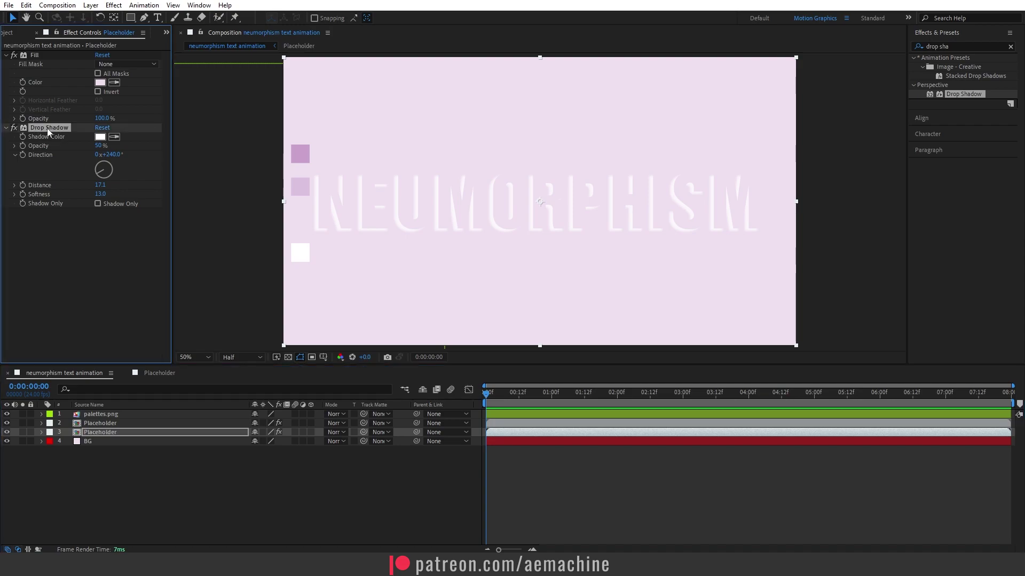
left_click(115, 137)
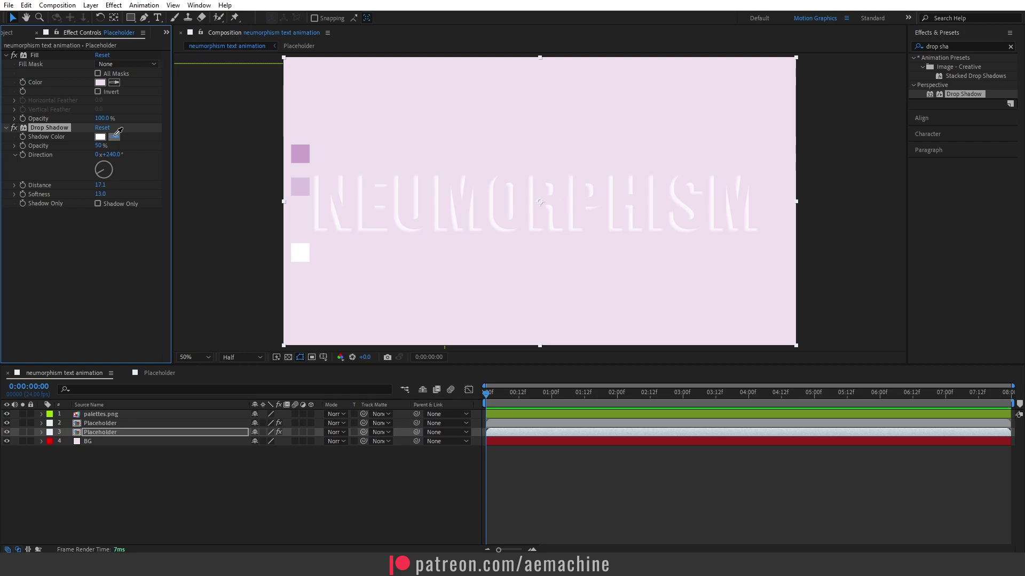
left_click(303, 152)
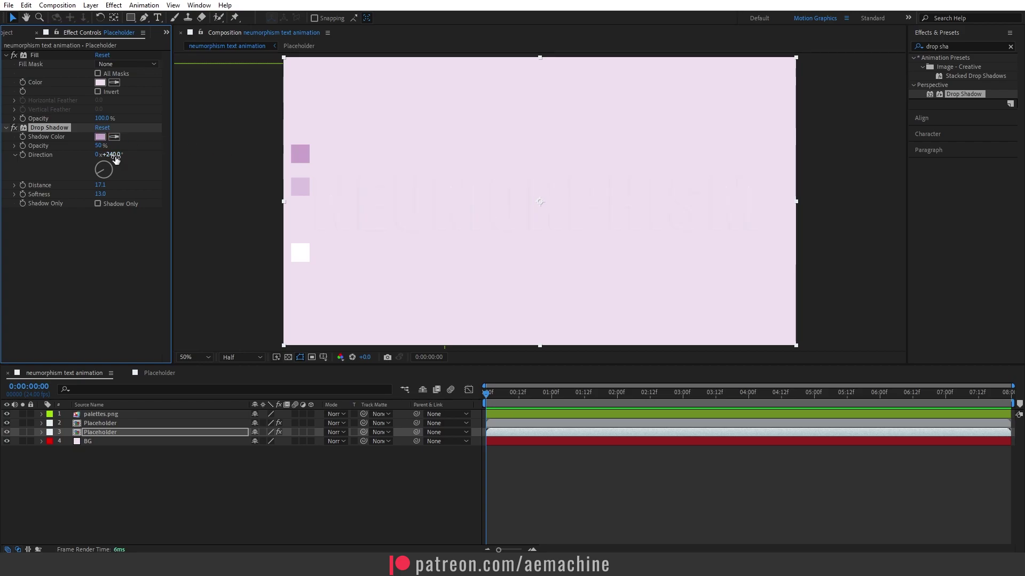
Step: Rotate the purple shadow and set its opacity to 47% and distance to 19.1
left_click_drag(116, 159, 51, 155)
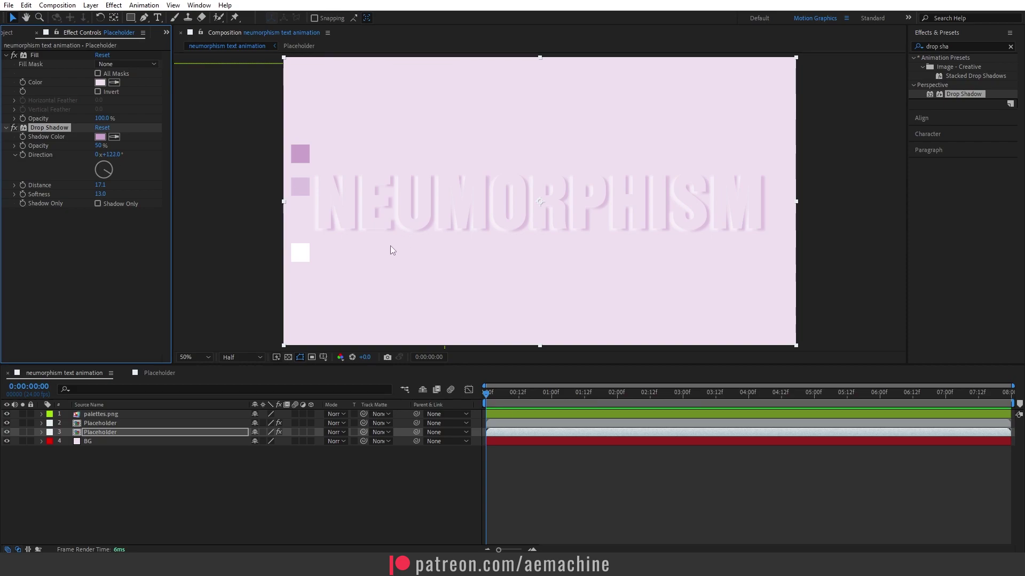
left_click(425, 221)
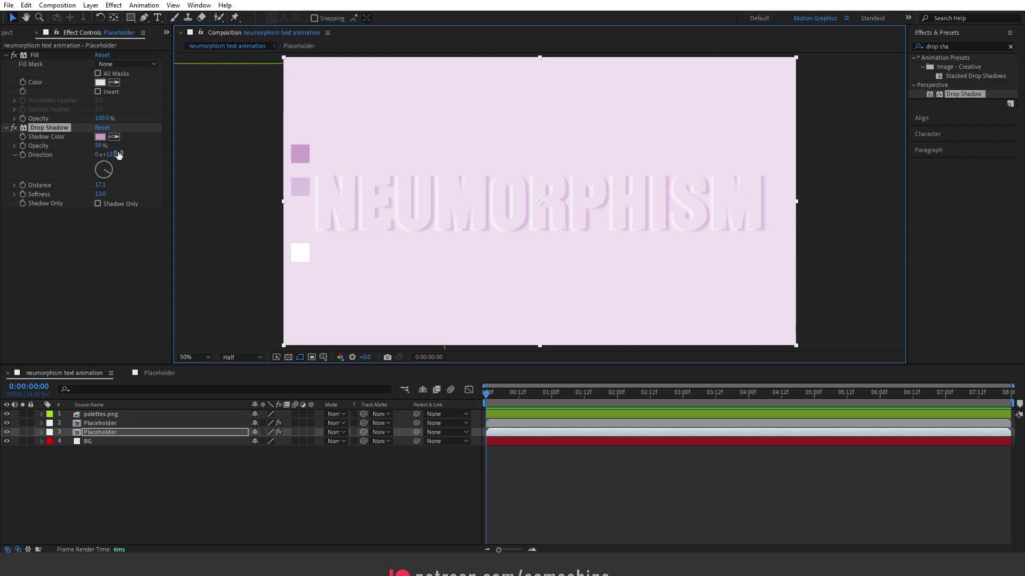
left_click_drag(98, 150, 95, 150)
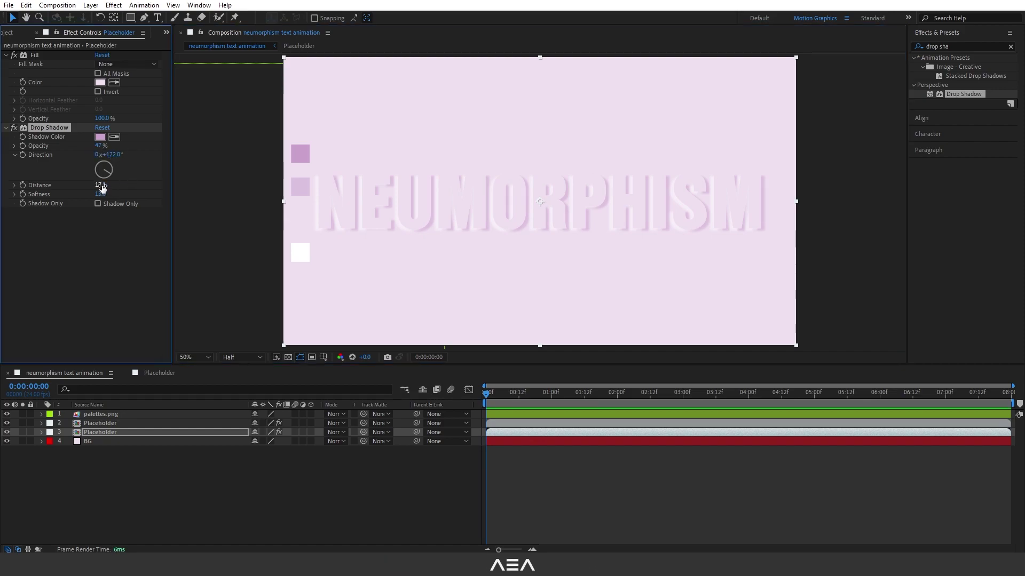
left_click_drag(101, 185, 101, 185)
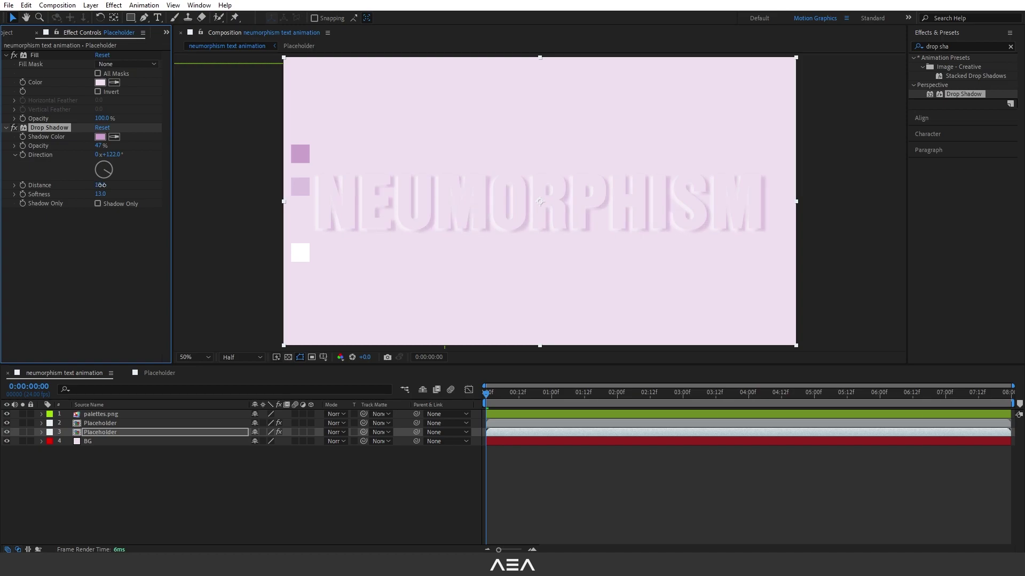
Step: Shorten the white highlight shadow's distance to 10.9
left_click(97, 424)
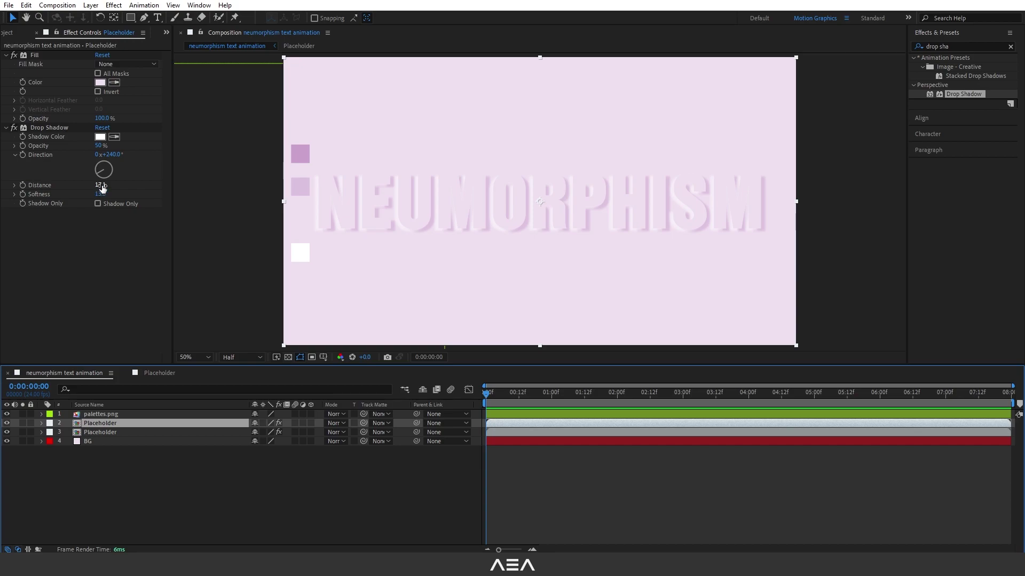
left_click_drag(100, 185, 72, 189)
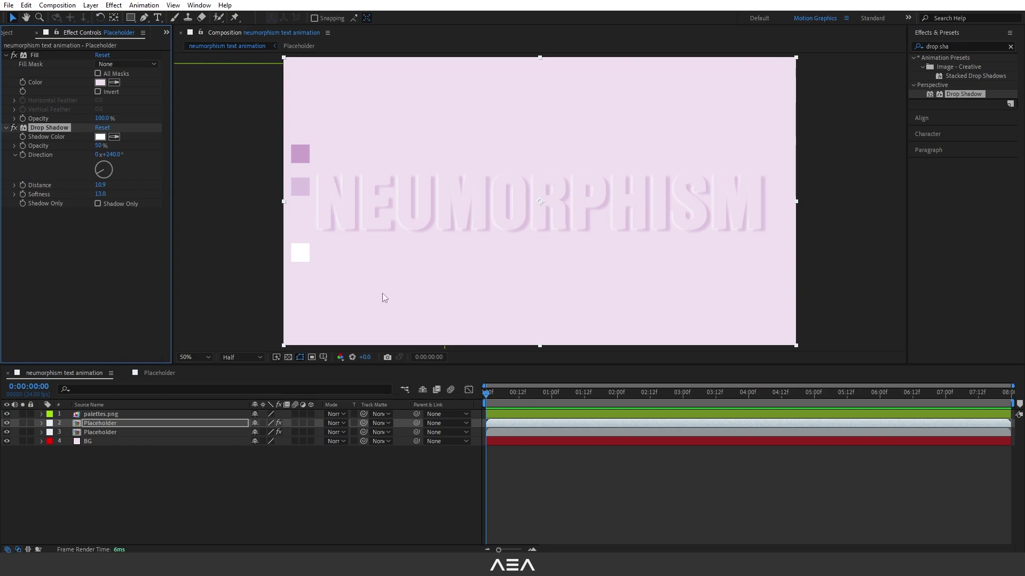
left_click(111, 432)
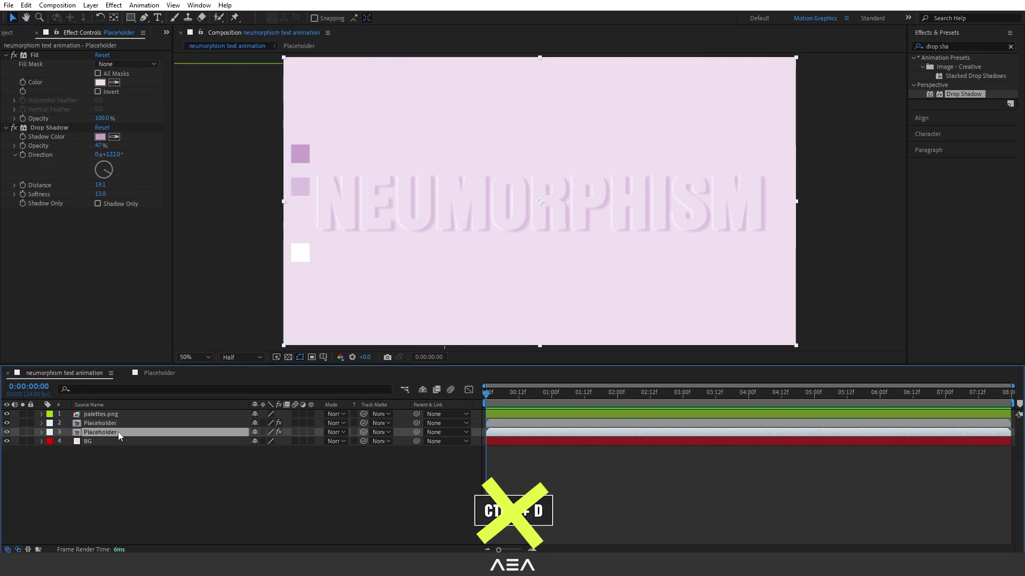
Step: Duplicate the purple-shadowed Placeholder and move the copy just below palettes.png
key("ctrl+d")
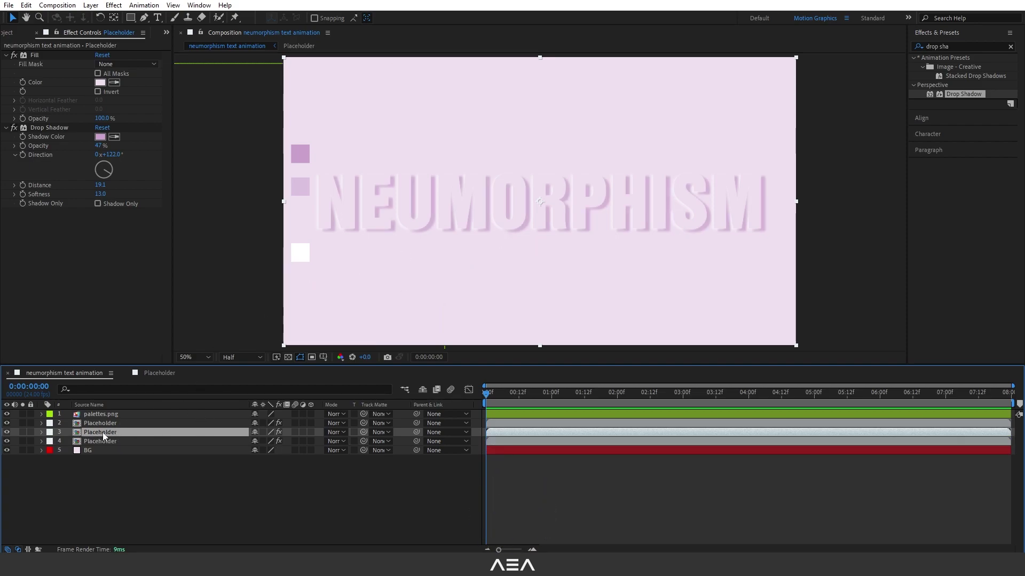
left_click_drag(103, 434, 123, 424)
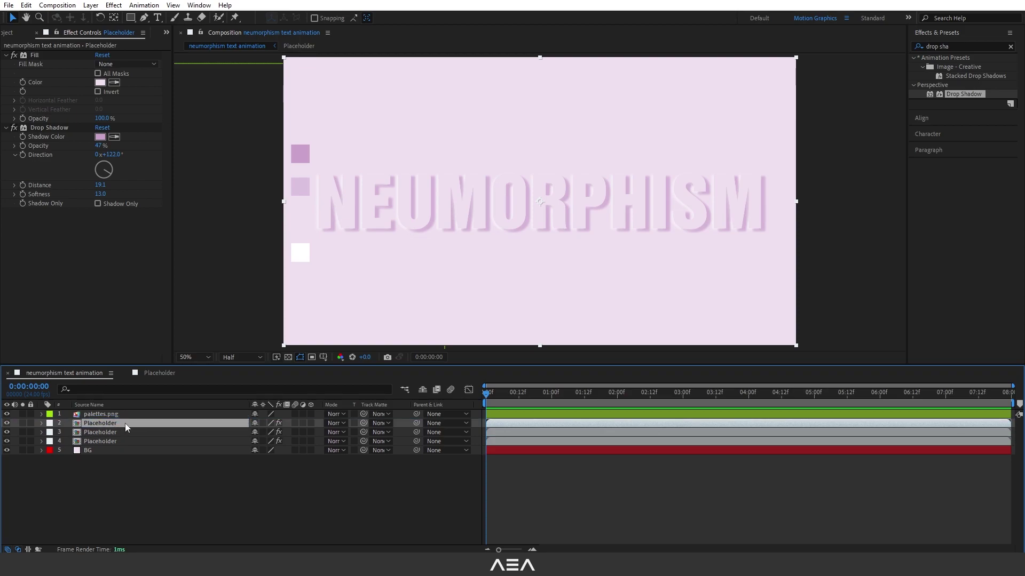
left_click(962, 46)
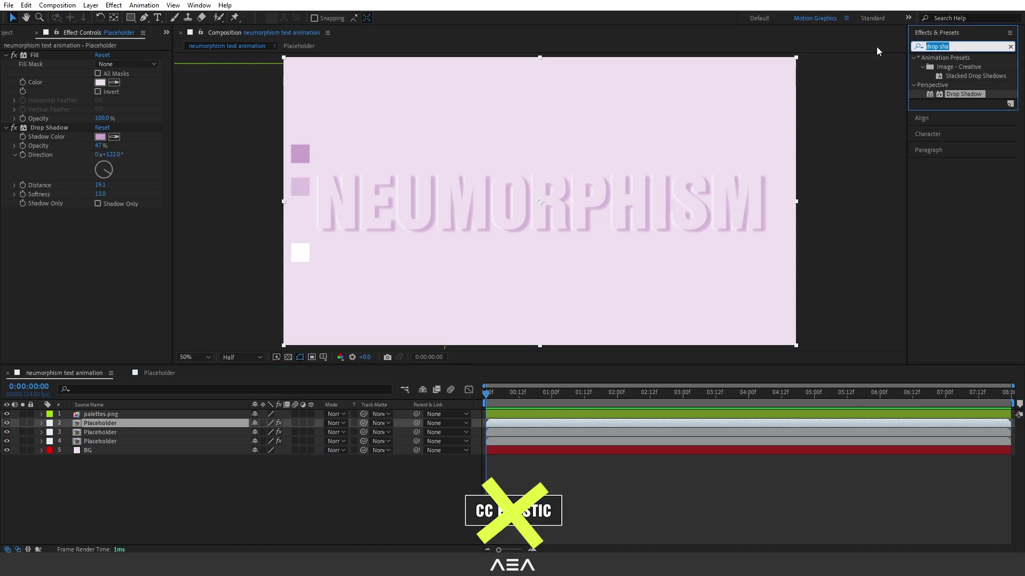
Step: Apply CC Plastic to the top Placeholder, keeping Surface Bump softness at 20
type("cc plas")
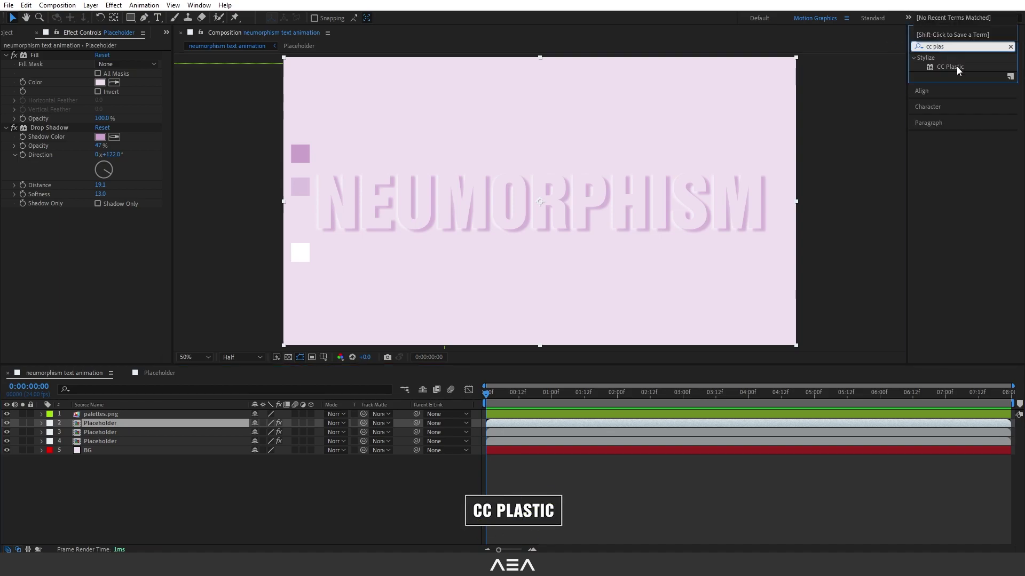
double_click(956, 66)
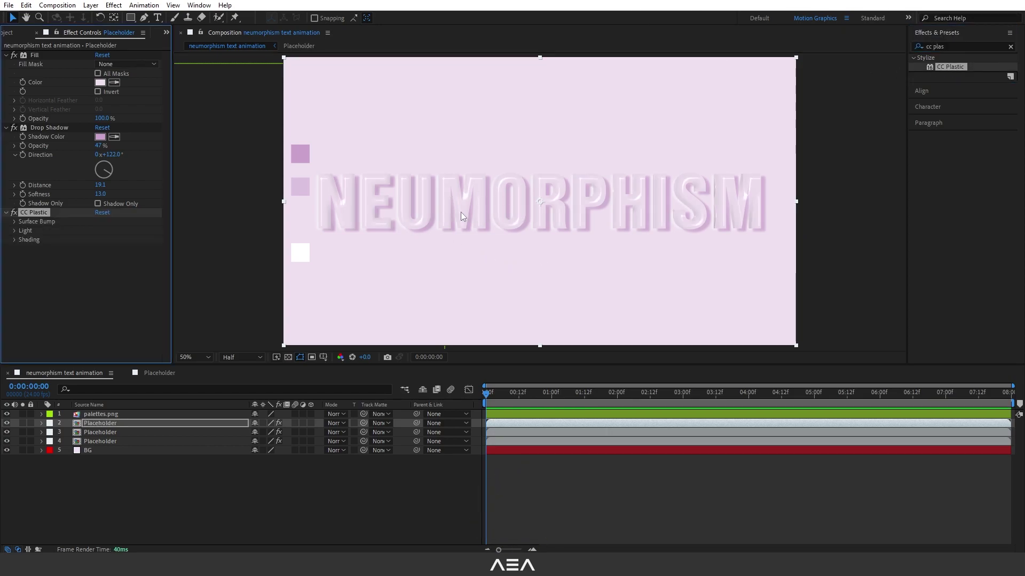
left_click(14, 221)
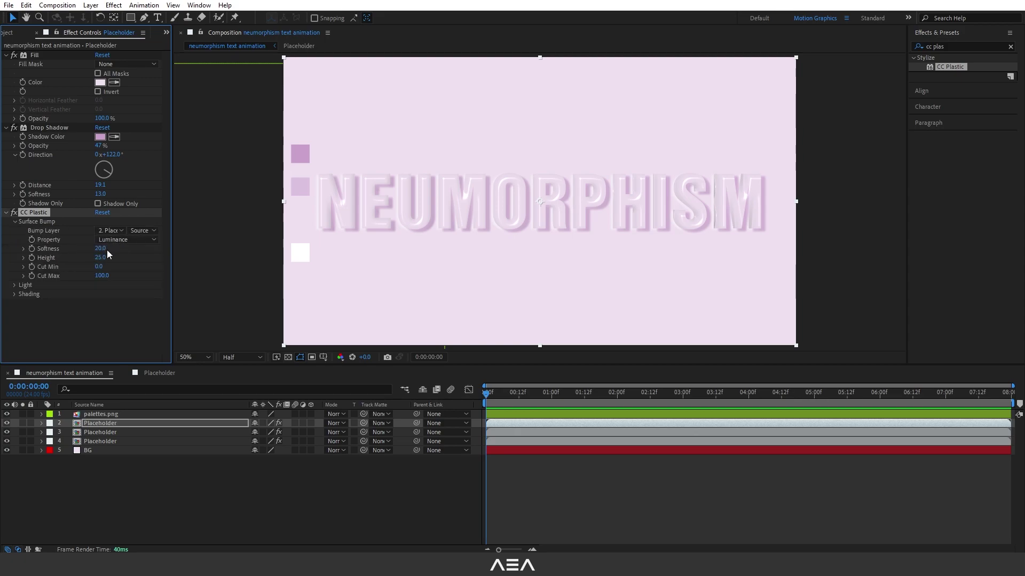
left_click_drag(107, 250, 82, 252)
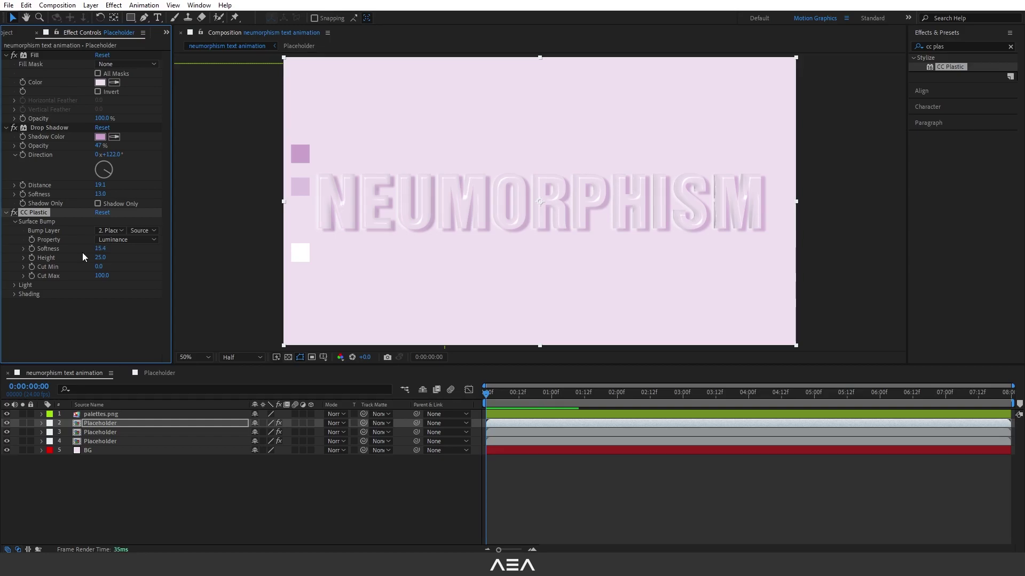
key("ctrl+z")
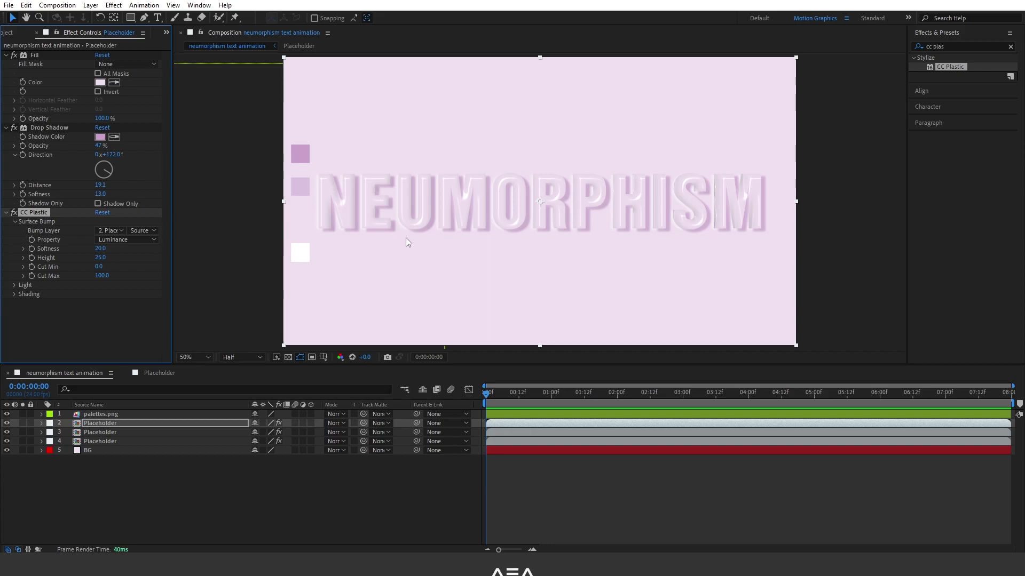
left_click(42, 423)
Step: Set CC Plastic's Effect Opacity under Compositing Options to 60%
left_click(51, 432)
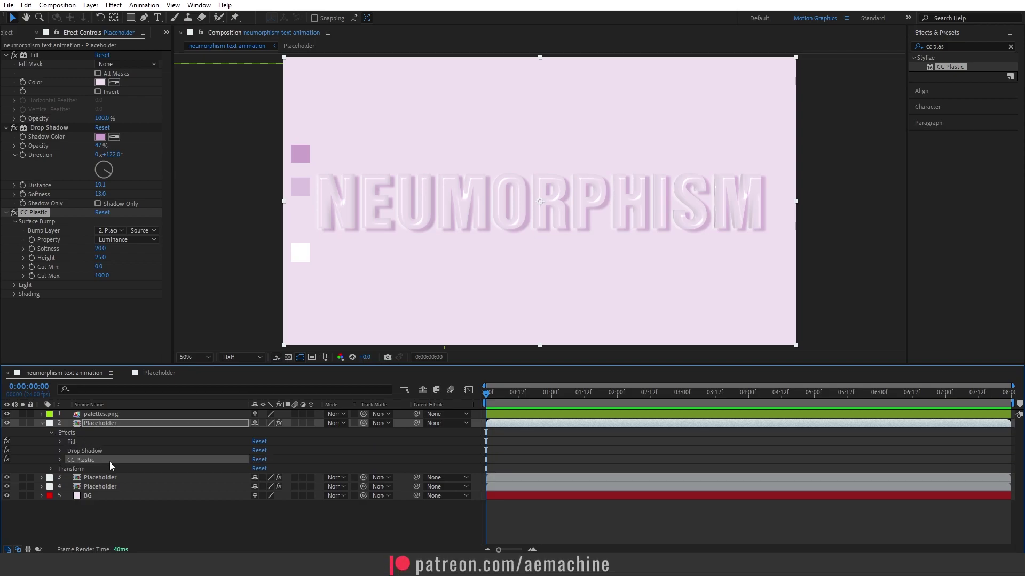
left_click(59, 460)
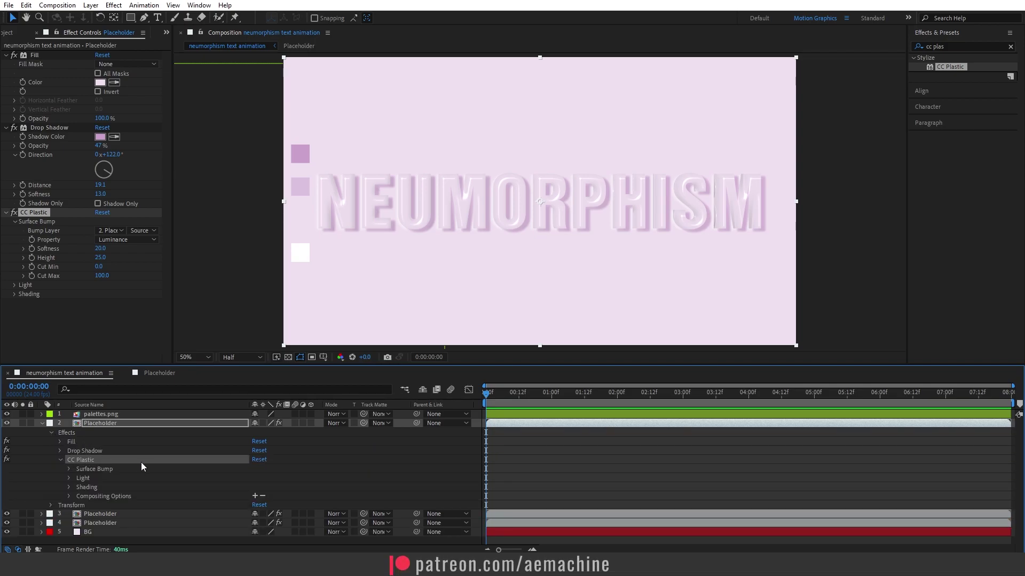
left_click(68, 496)
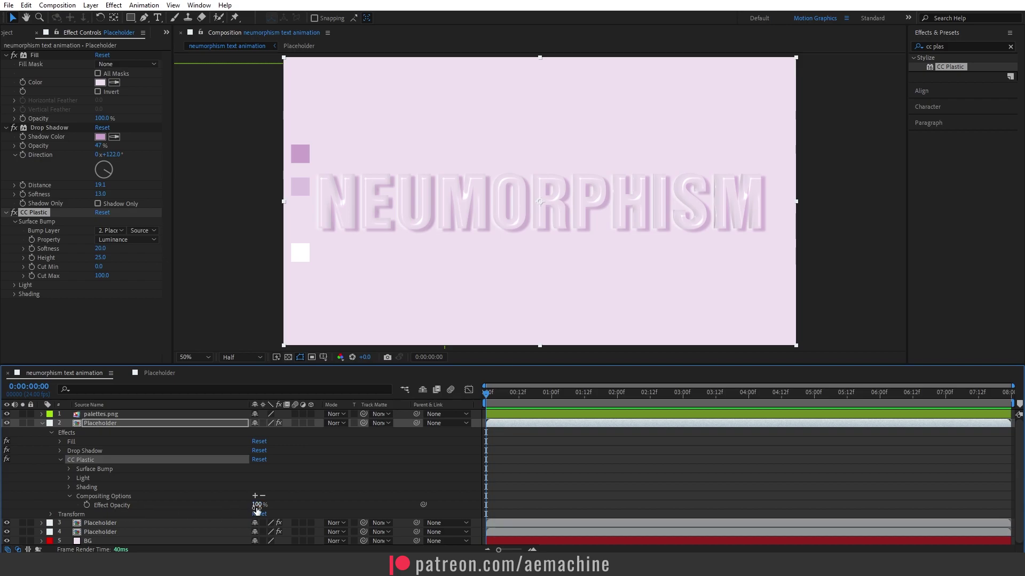
mouse_move(258, 509)
left_mouse_down()
mouse_move(225, 510)
mouse_move(241, 510)
left_mouse_up()
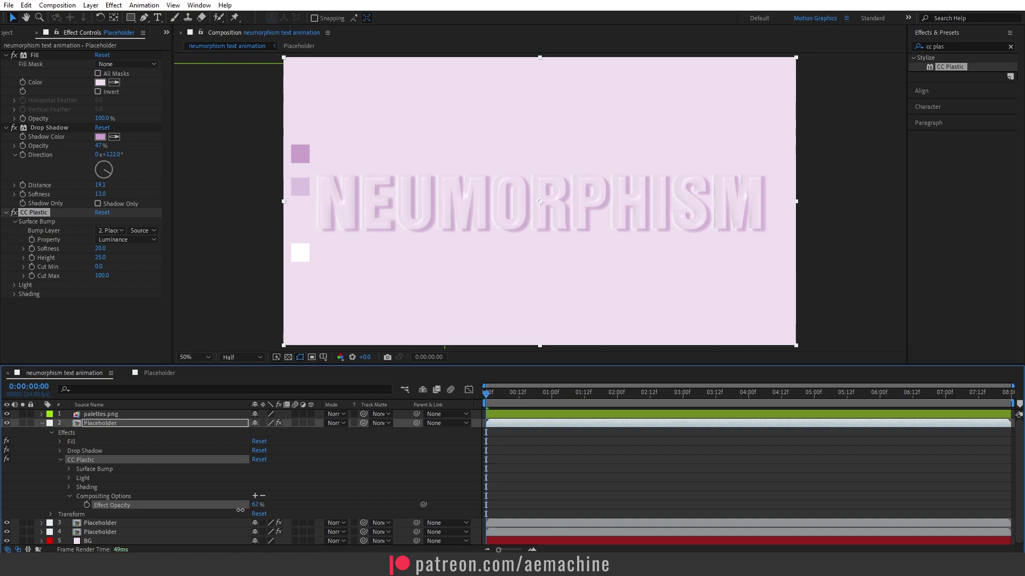
left_click(257, 505)
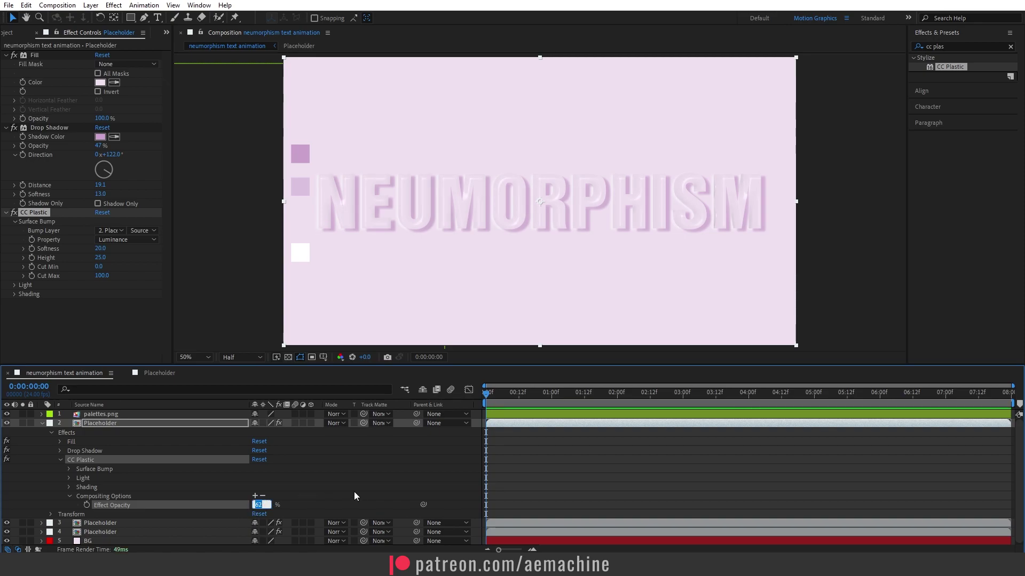
type("60")
left_click(309, 487)
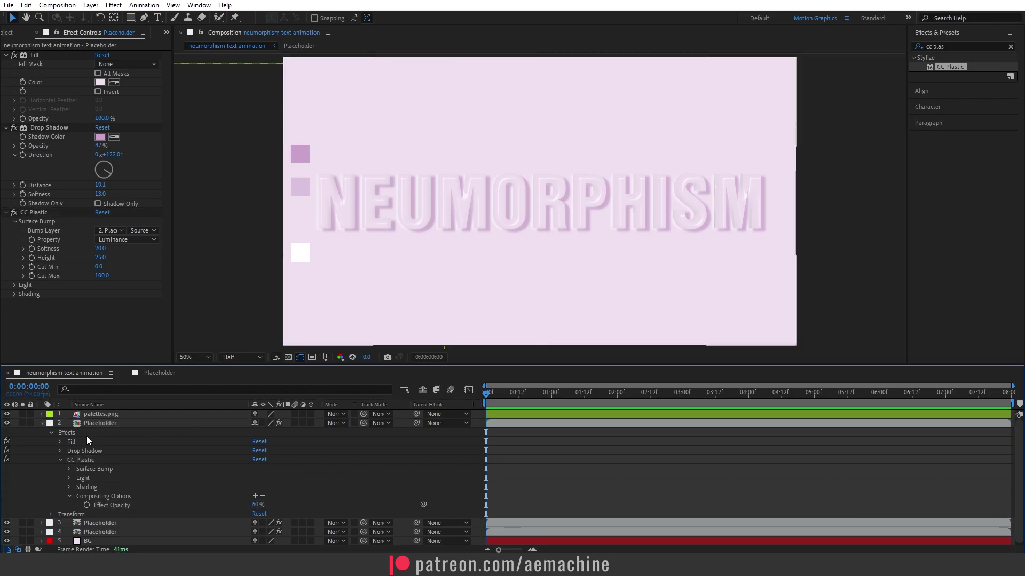
left_click(41, 423)
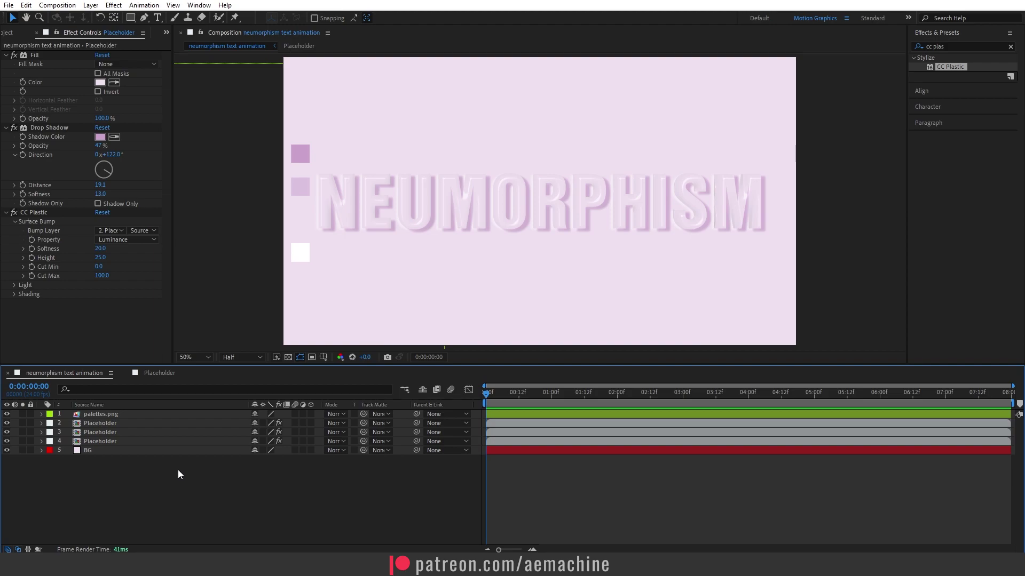
Step: Hide the palettes.png layer, then show the Project panel and select the Placeholder layer
left_click(441, 292)
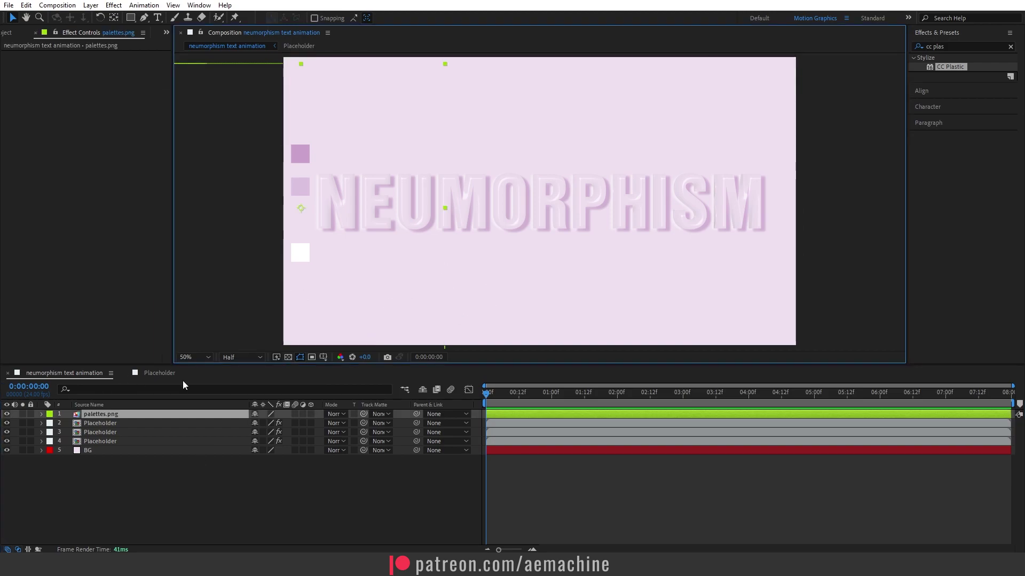
left_click(117, 417)
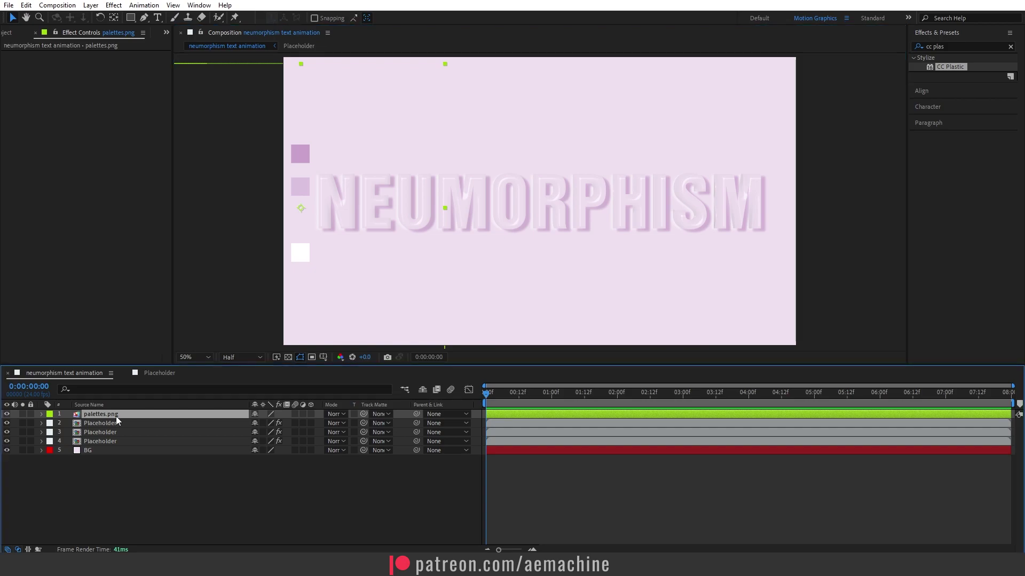
left_click(7, 415)
left_click(152, 488)
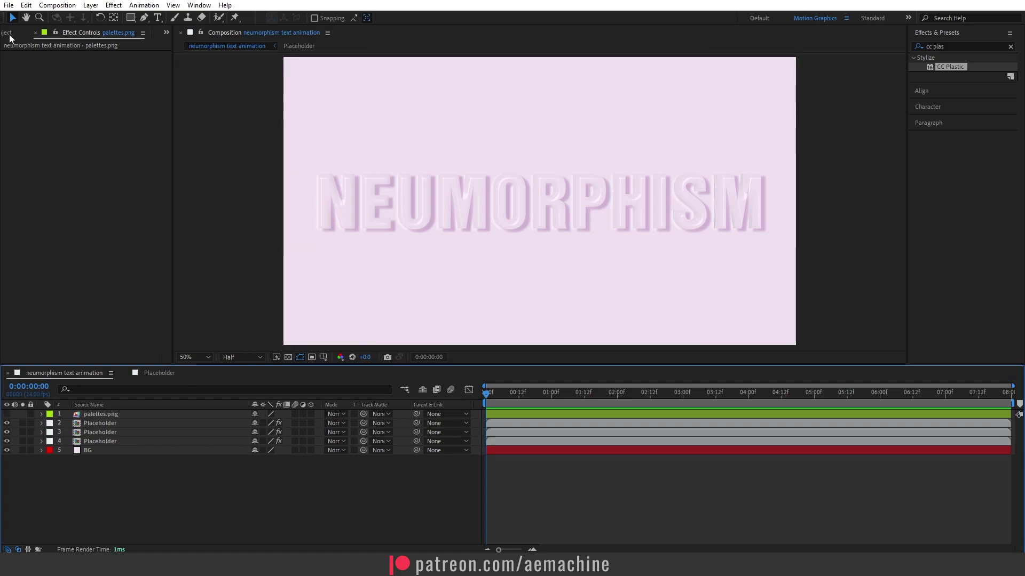
key("ctrl+0")
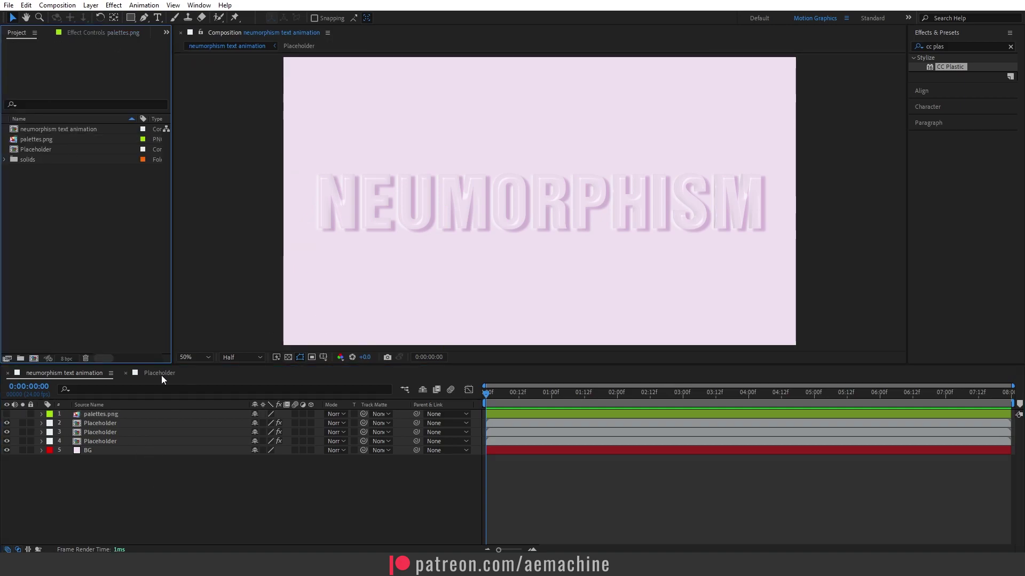
left_click(98, 423)
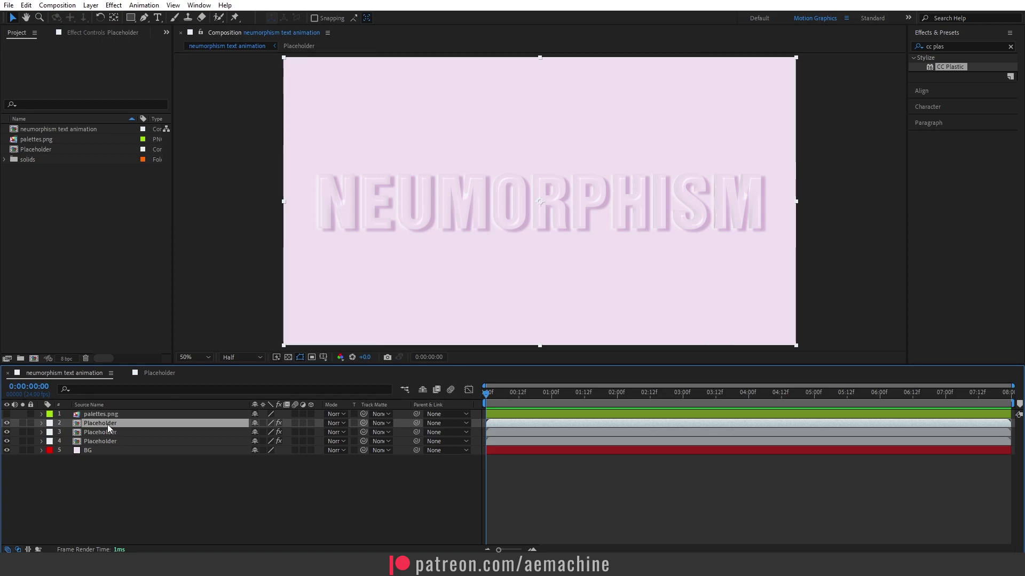
Step: Open the Placeholder precomp and show the NEUMORPHISM text layer's Opacity property
double_click(107, 424)
left_click_drag(516, 398, 485, 398)
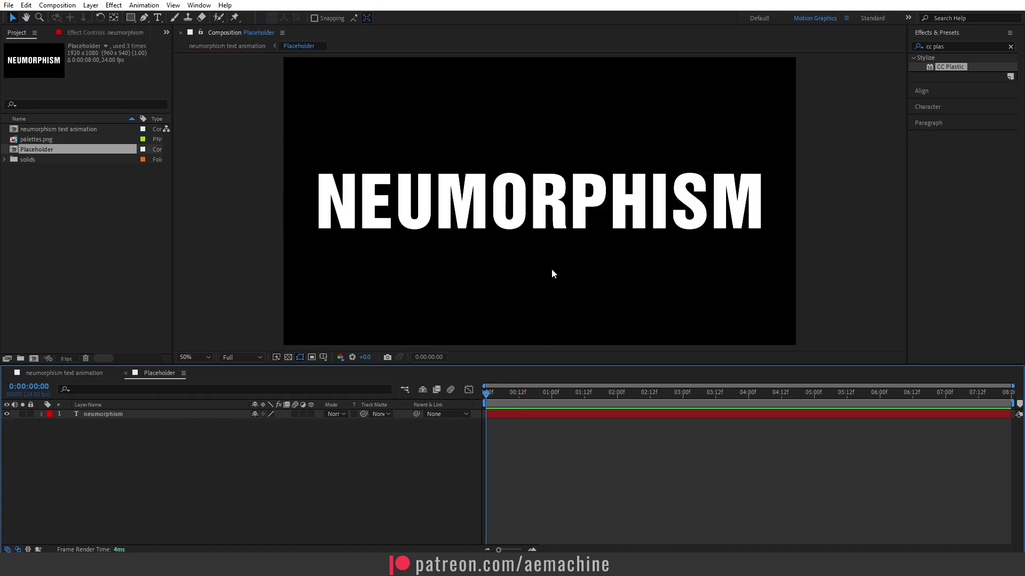
left_click(107, 418)
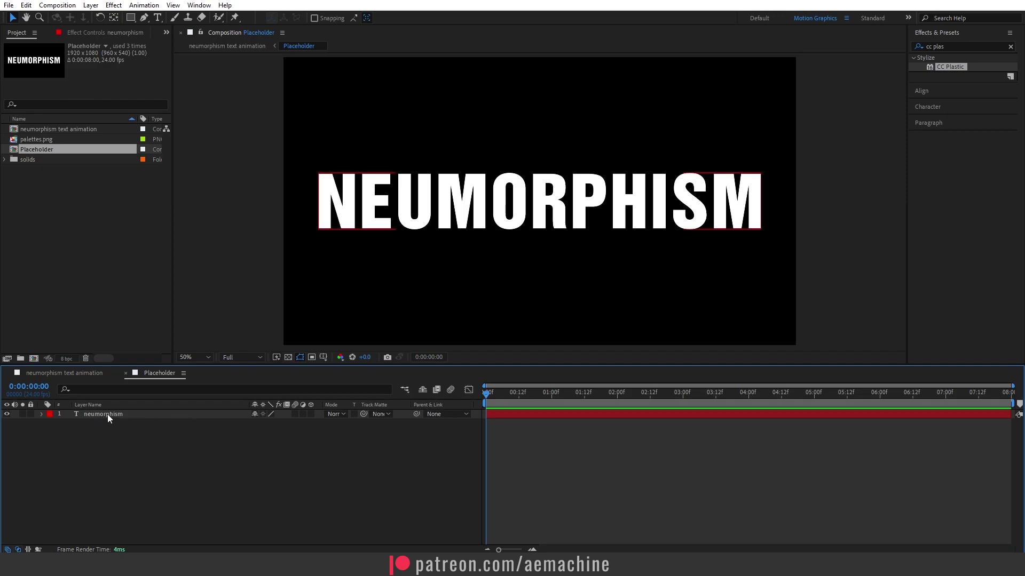
left_click(97, 415)
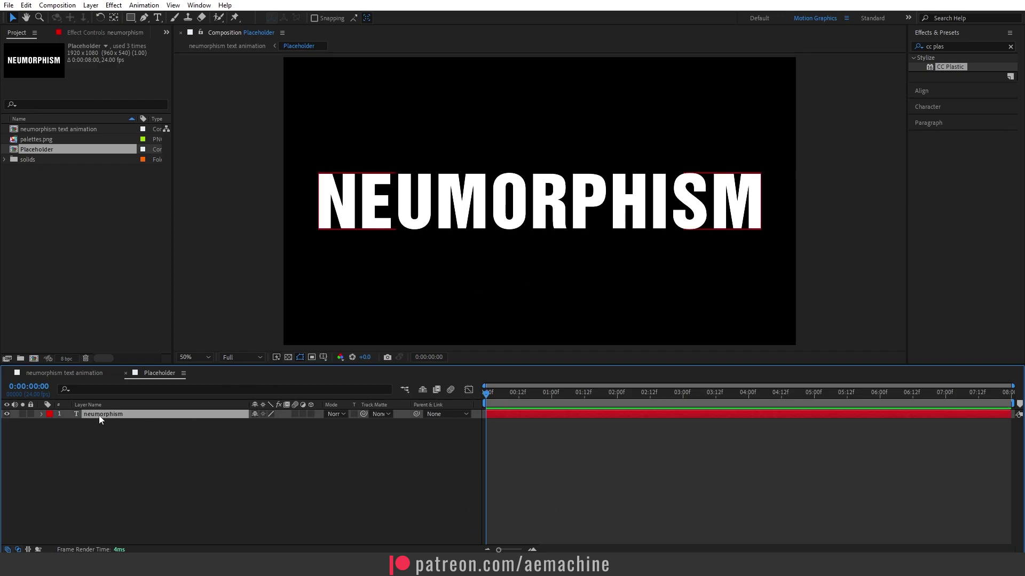
key("t")
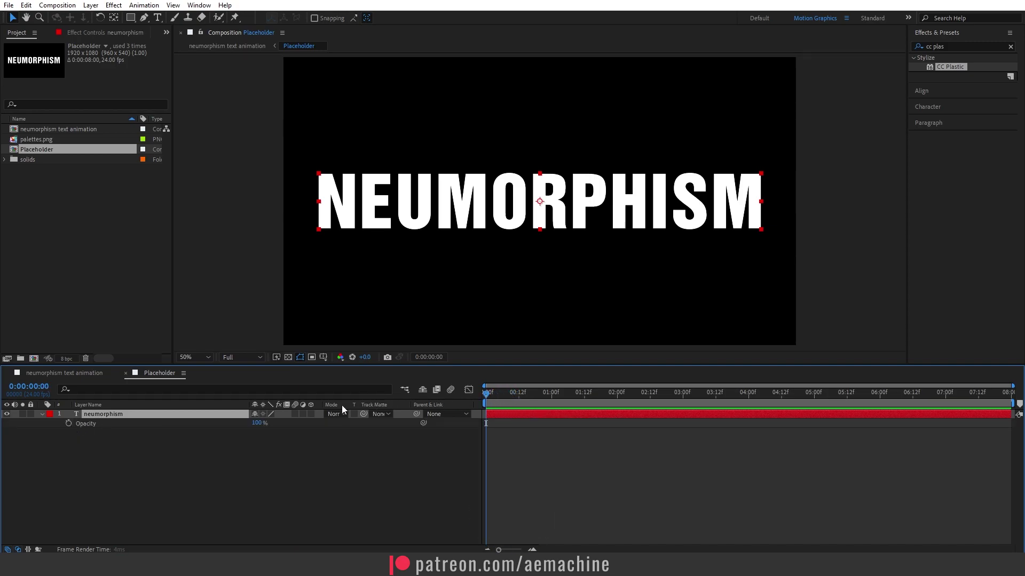
Step: Keyframe the text's Opacity from 0% at 0:00 to 100% at 2:00
left_click(68, 424)
left_click_drag(519, 394, 617, 414)
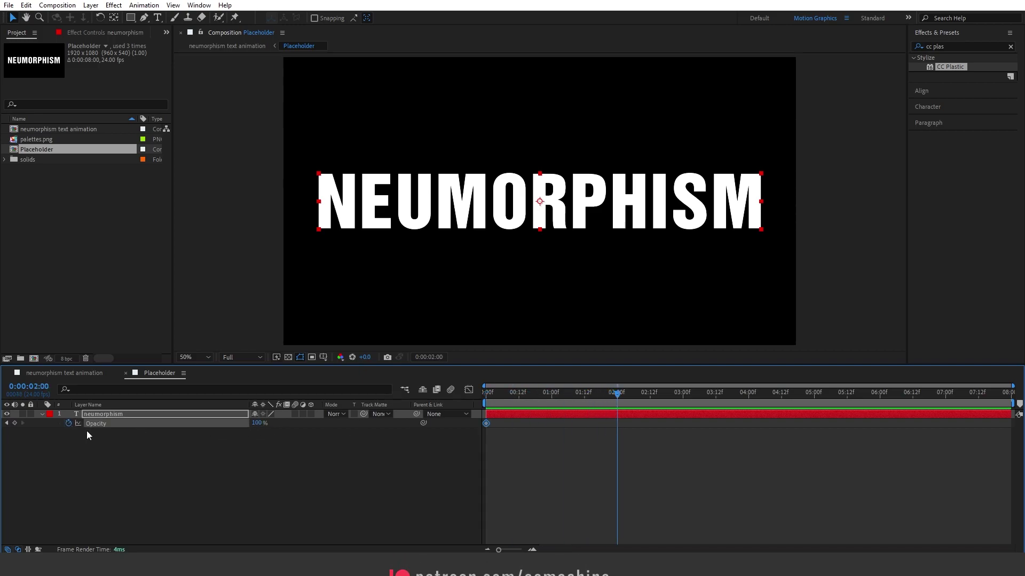
left_click(15, 423)
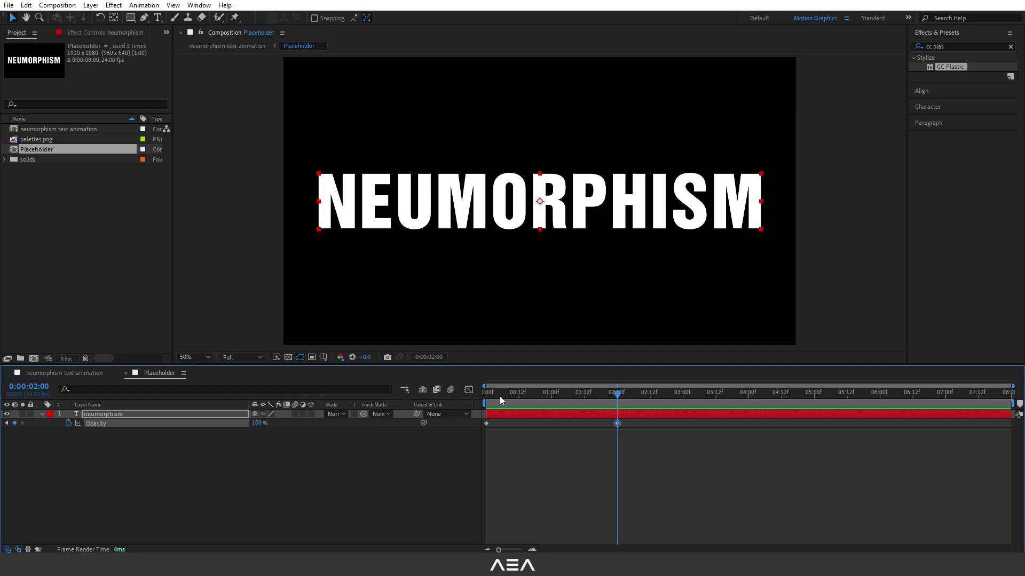
key("Home")
key("space")
key("space")
left_click(257, 424)
type("0")
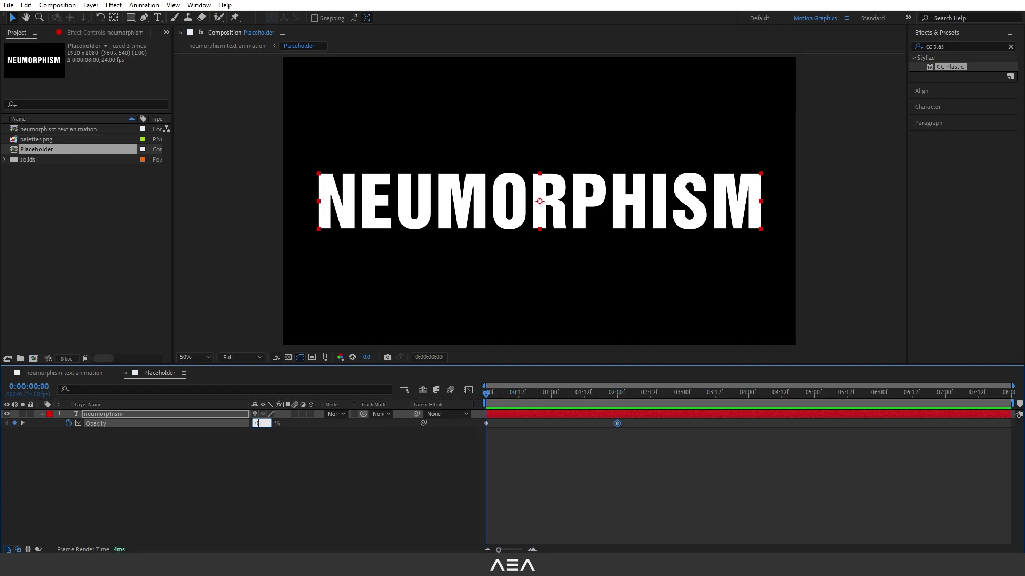
left_click(508, 465)
Step: Preview the fade-in and switch back to the neumorphism text animation composition
key("space")
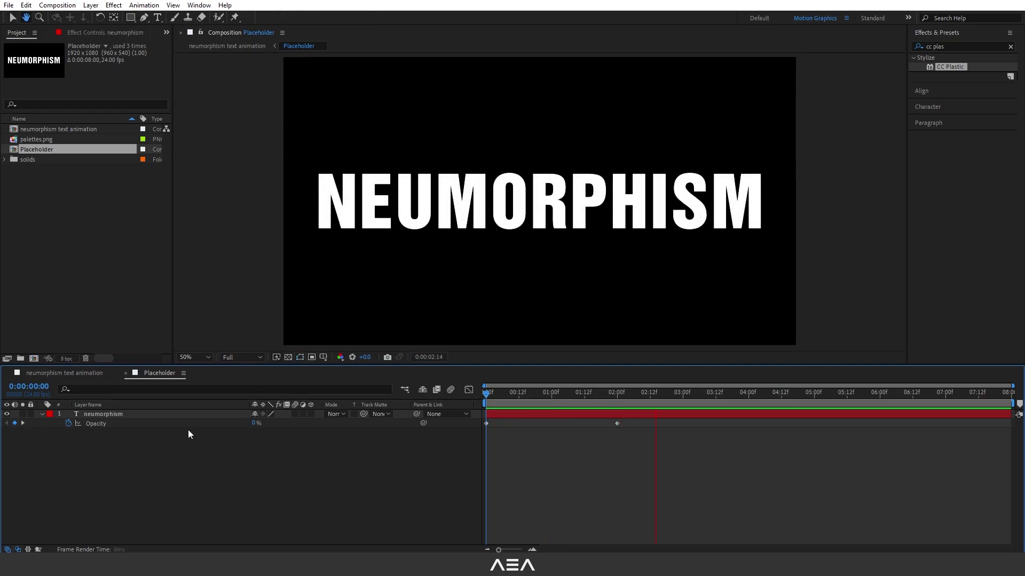
key("space")
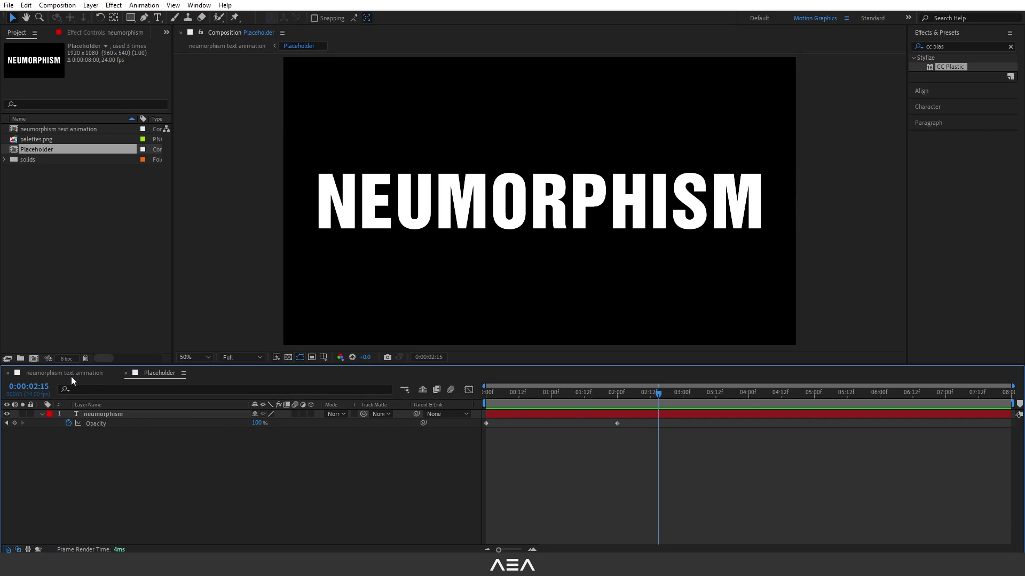
left_click(71, 376)
Step: Preview the embossed text fading in from the start, then return to the Placeholder composition
key("Home")
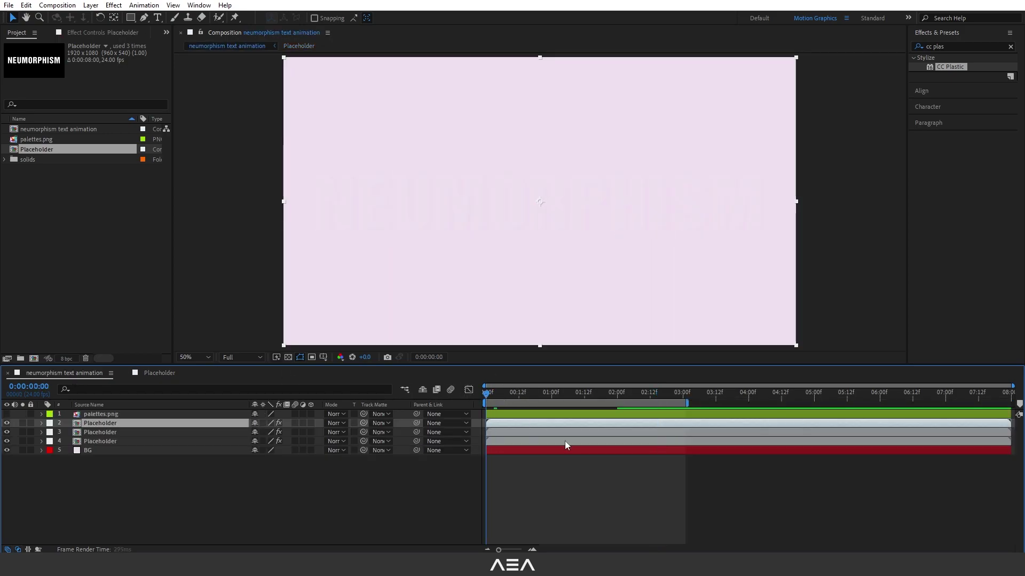
key("space")
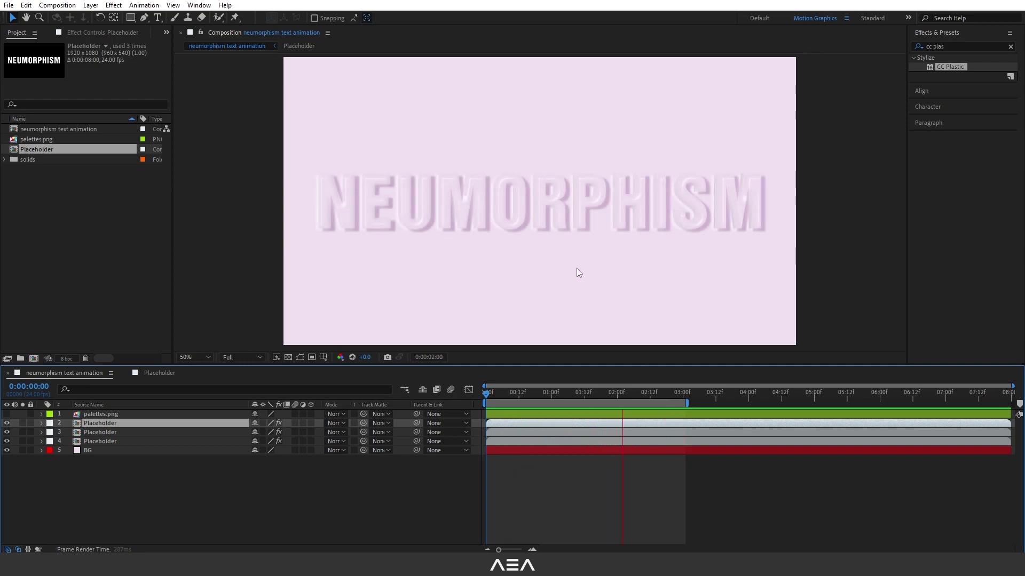
key("space")
left_click(156, 373)
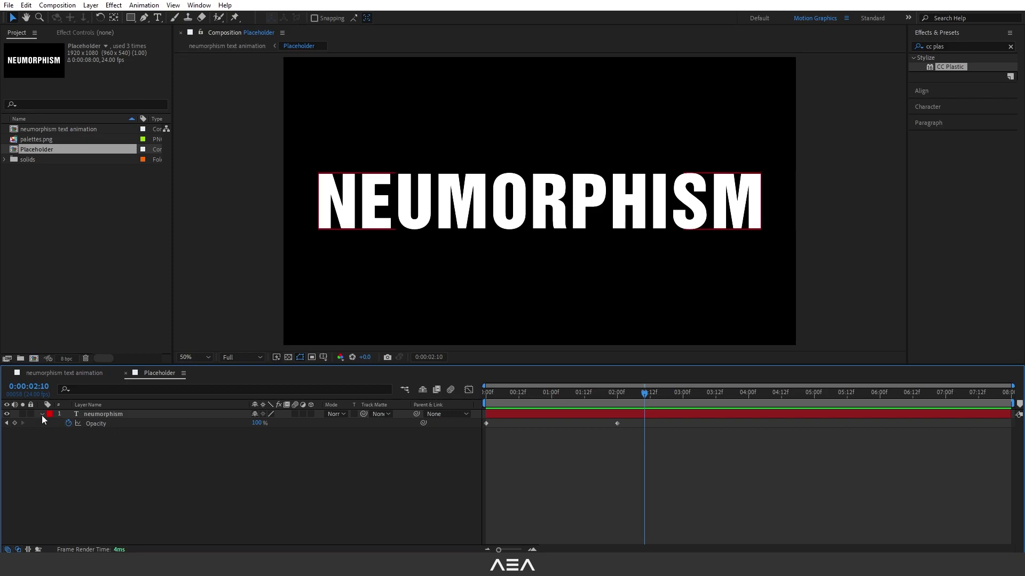
Step: Remove the text layer's Opacity keyframes by turning off the Opacity stopwatch
left_click(42, 415)
left_click(43, 414)
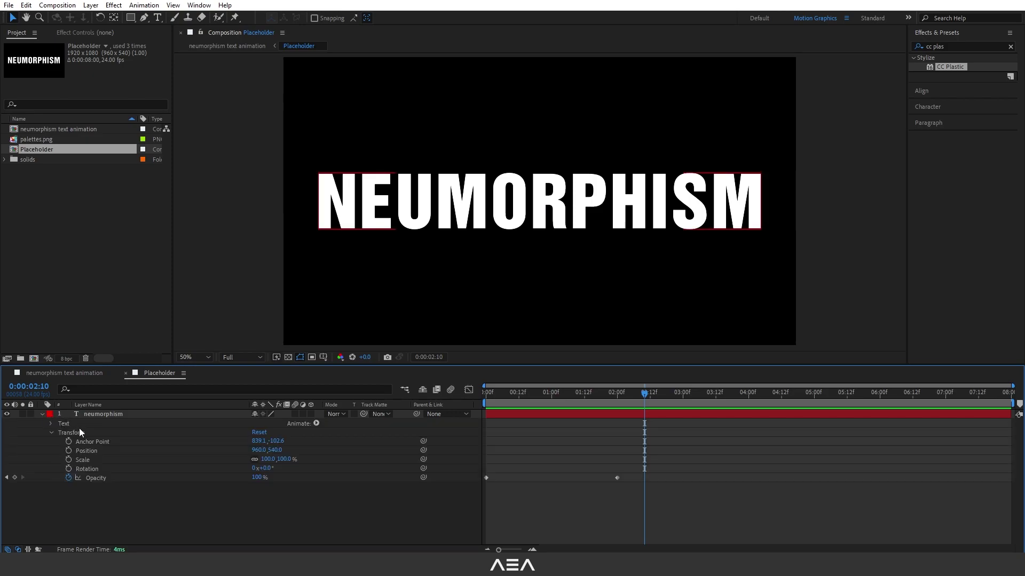
left_click(68, 478)
left_click(52, 434)
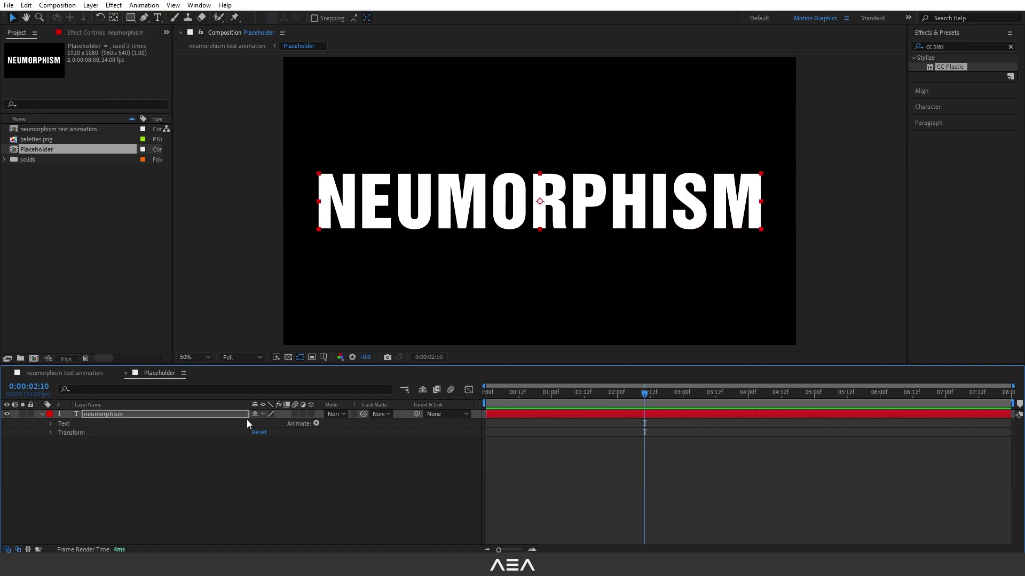
Step: Add a per-character Opacity animator set to 0% so the letters are hidden
left_click(315, 424)
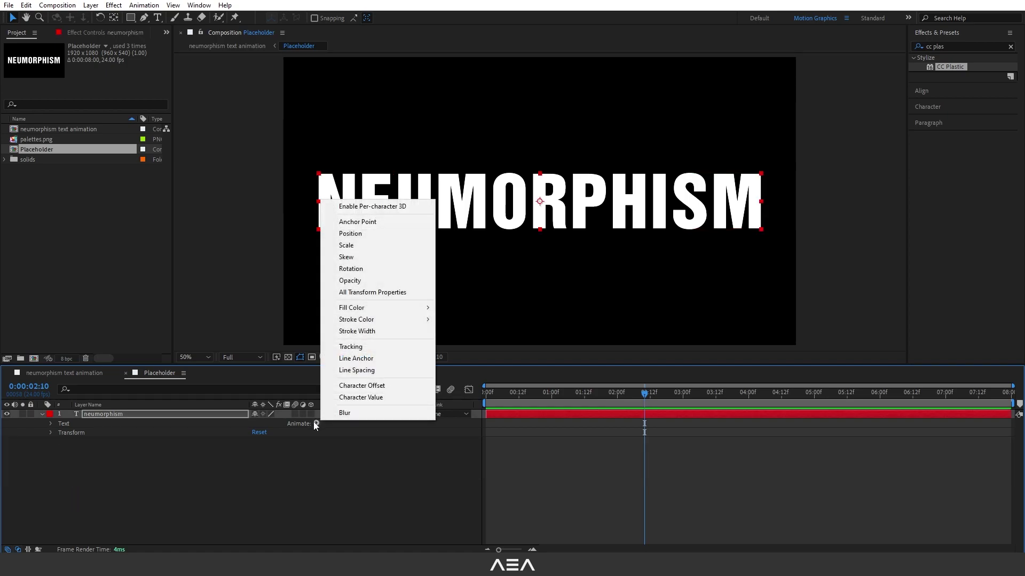
left_click(361, 283)
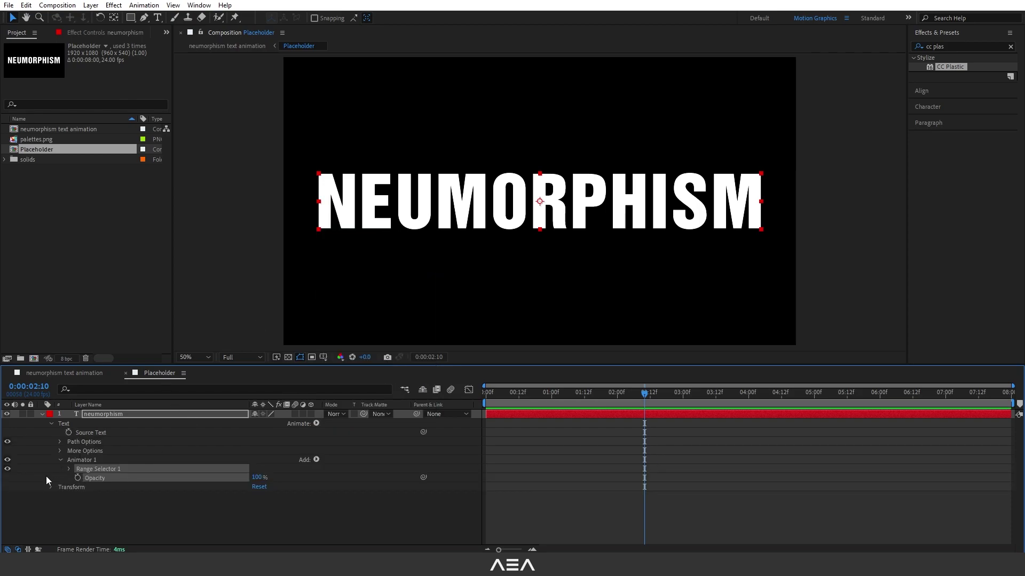
left_click(284, 472)
left_click(257, 477)
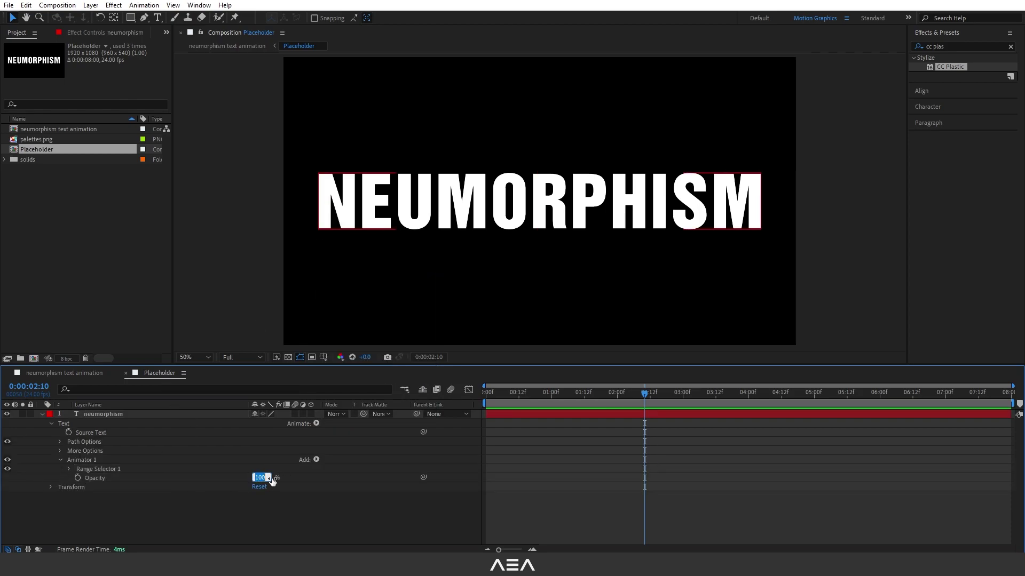
type("0")
key("Return")
key("Home")
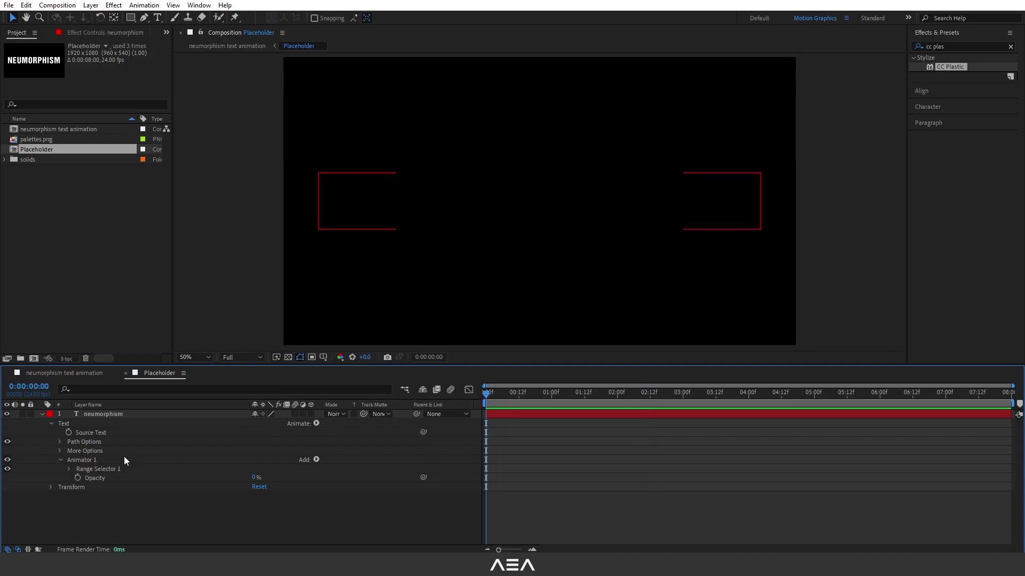
Step: Keyframe Range Selector 1 Start from 0% at 0:00 to 100% at 2:00, then preview the reveal
left_click(68, 468)
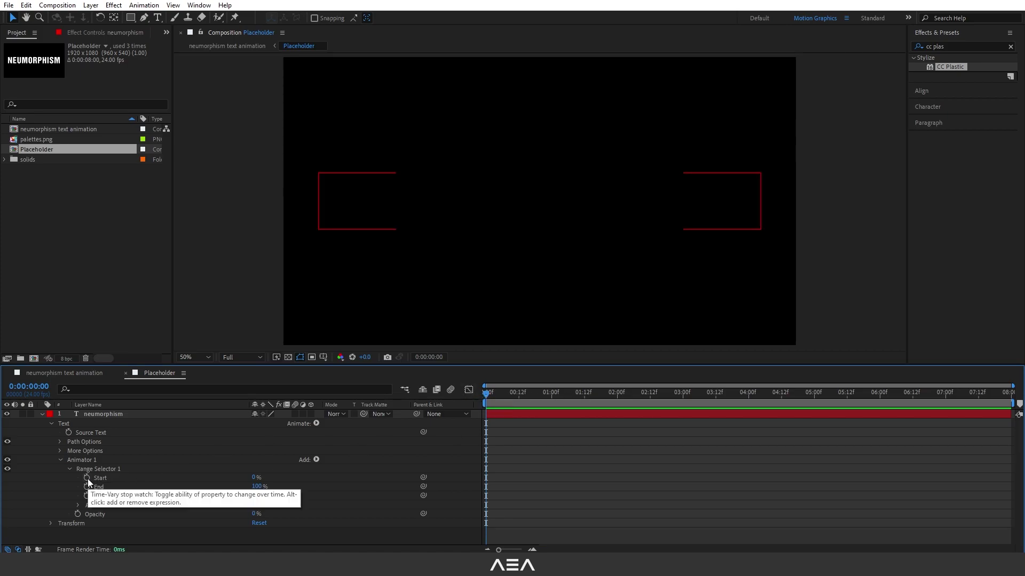
left_click(88, 478)
left_click_drag(498, 404, 619, 411)
left_click(254, 480)
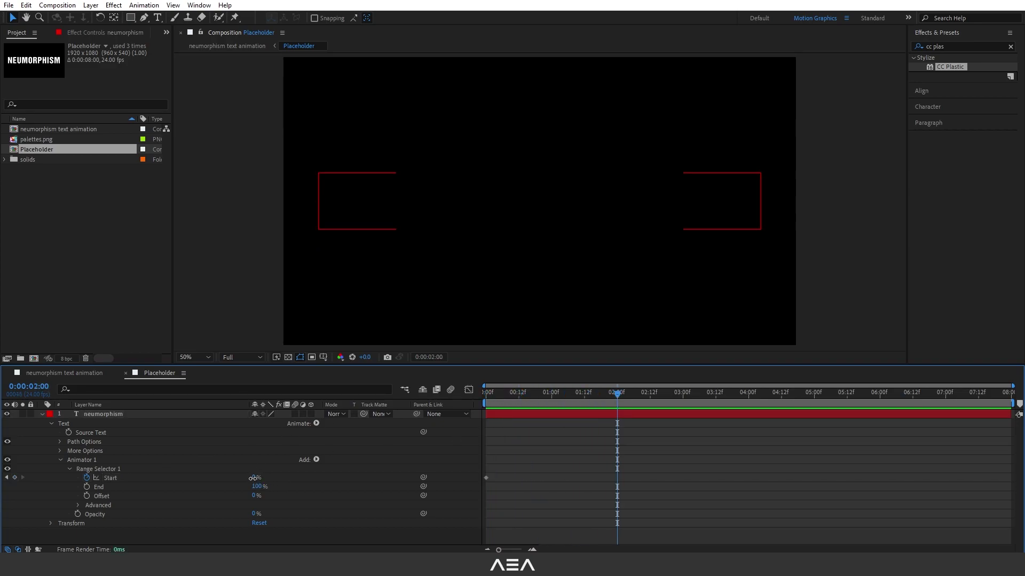
left_click_drag(253, 478, 381, 478)
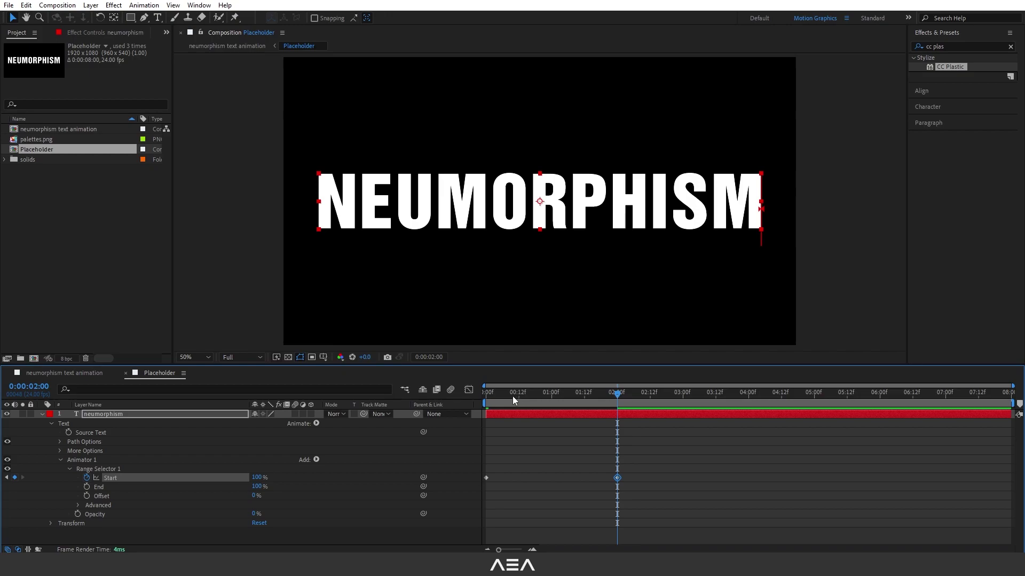
key("Home")
key("space")
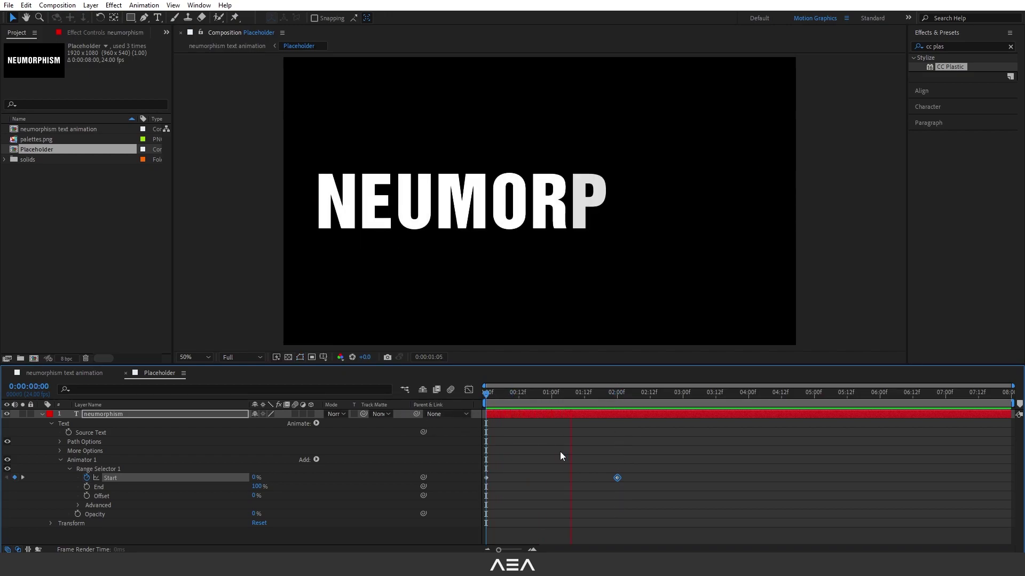
key("space")
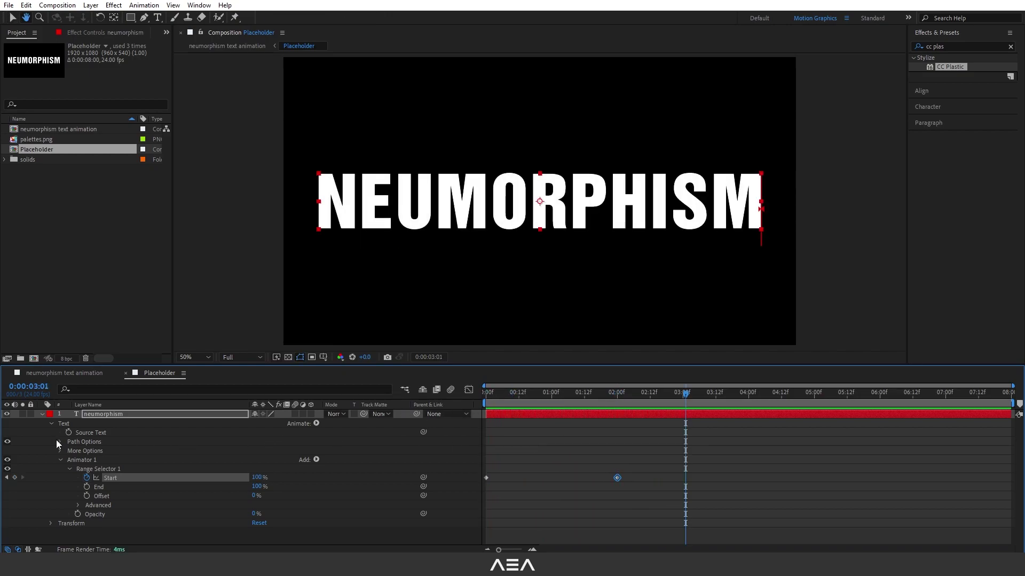
Step: Replace the text NEUMORPHISM with '3D'
double_click(115, 415)
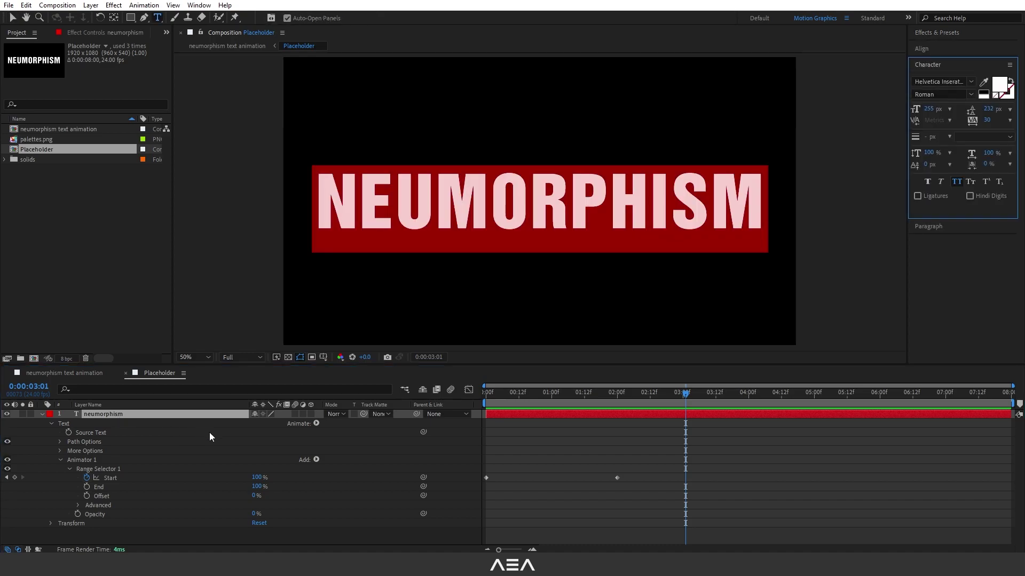
type("3se")
key("BackSpace")
key("BackSpace")
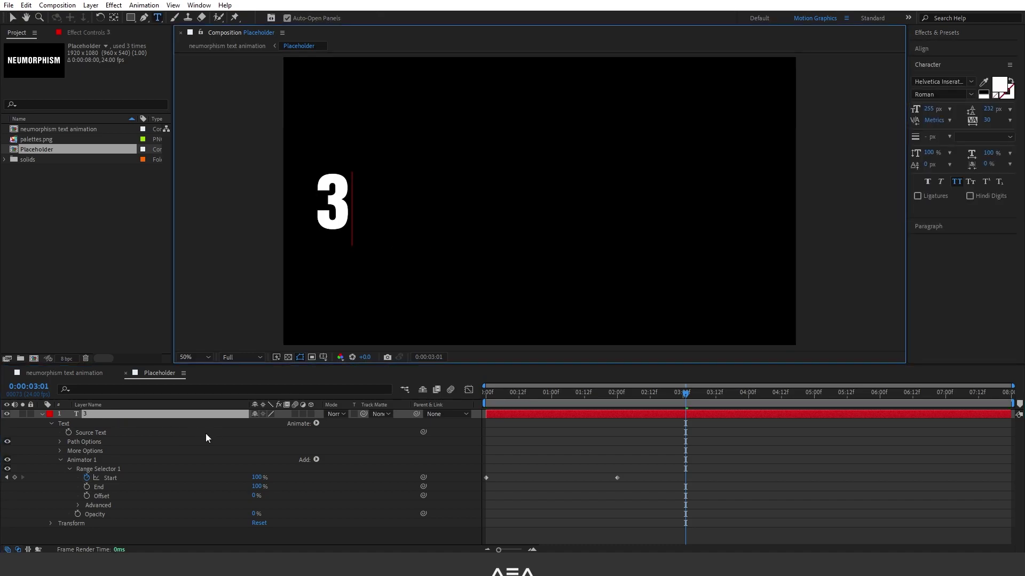
type("D")
left_click(111, 417)
Step: Centre the anchor point, align the 3D text horizontally to the composition and preview it
key("ctrl+alt+Home")
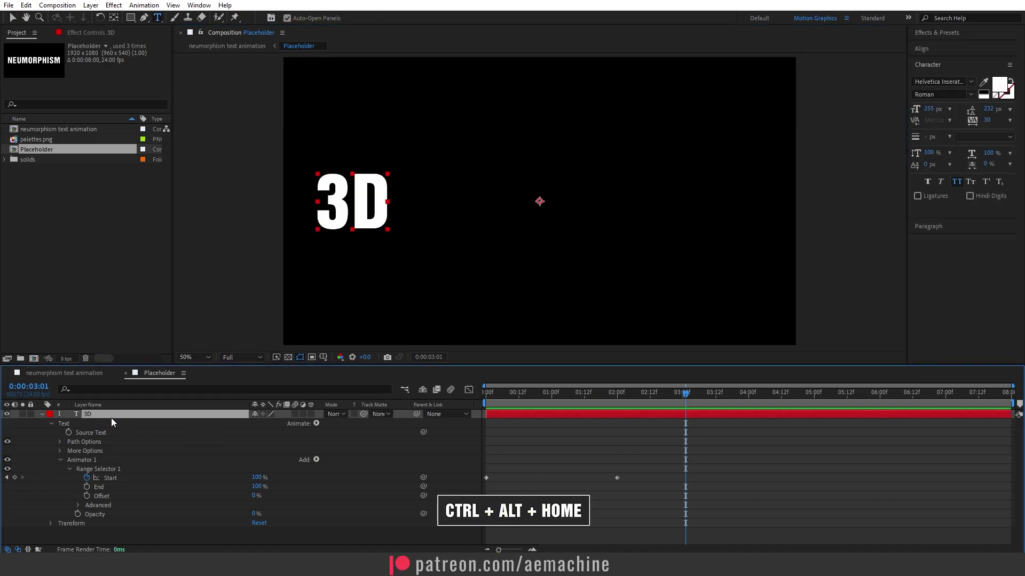
left_click(948, 49)
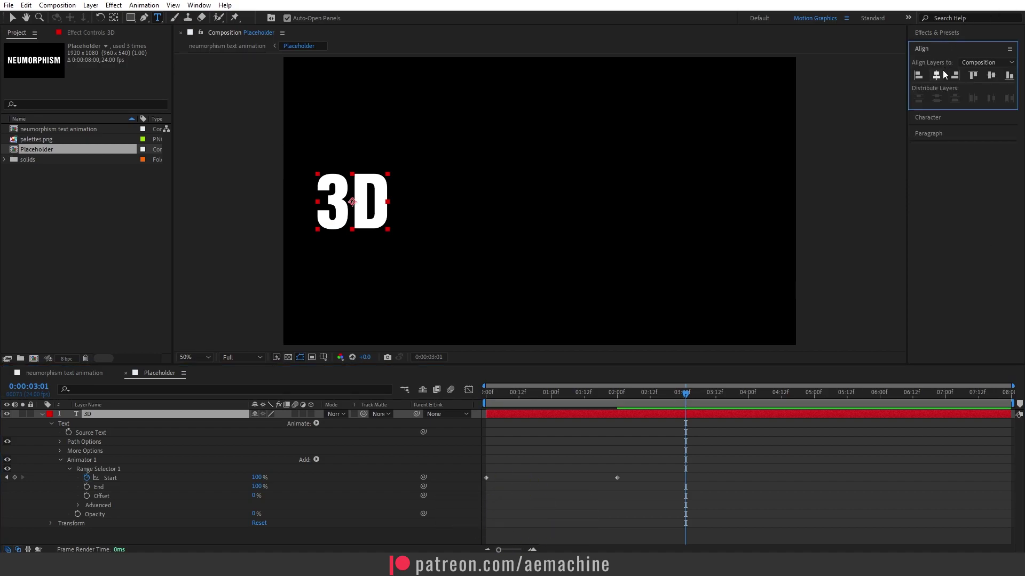
left_click(937, 75)
key("Home")
key("space")
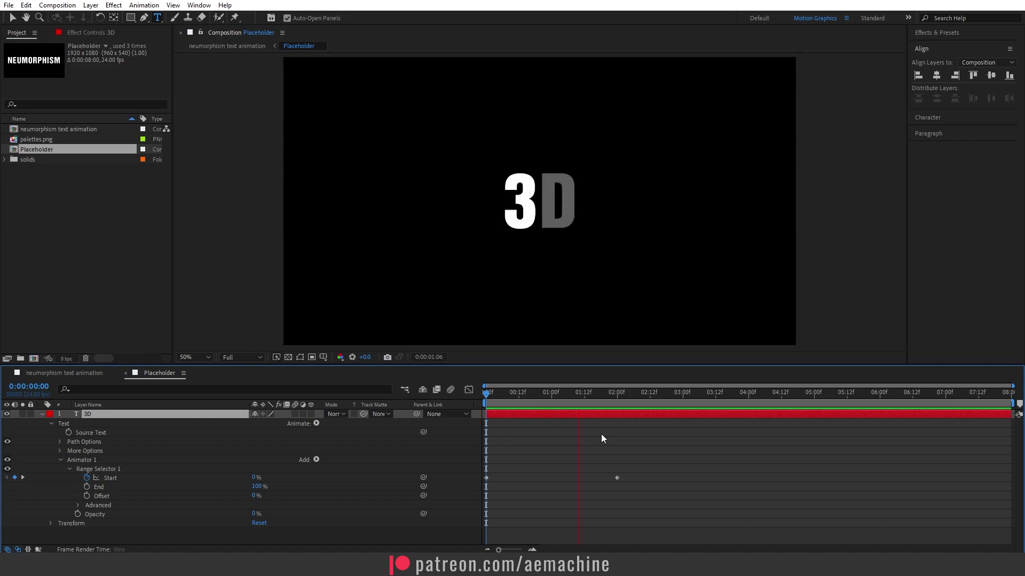
key("space")
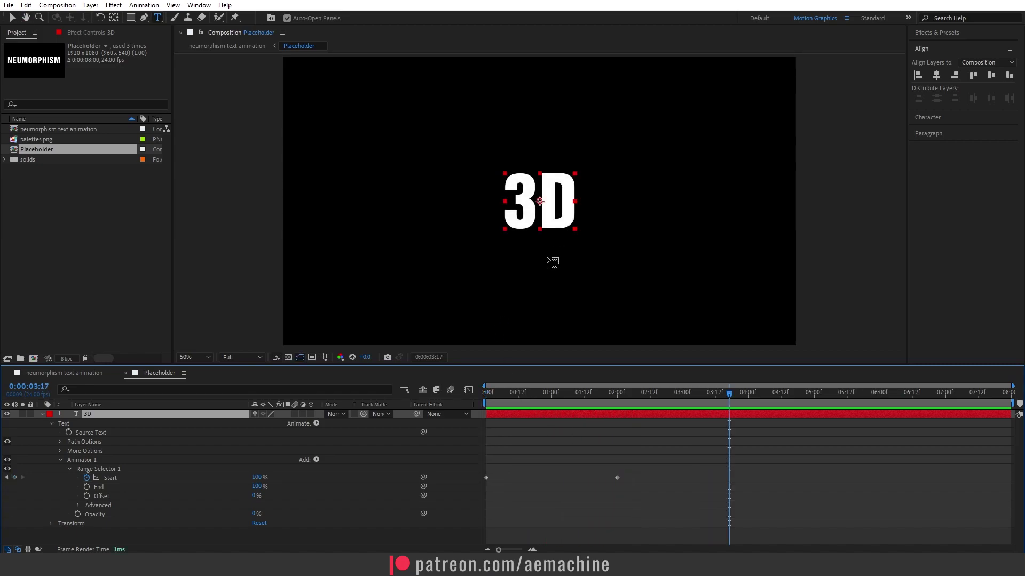
left_click(64, 373)
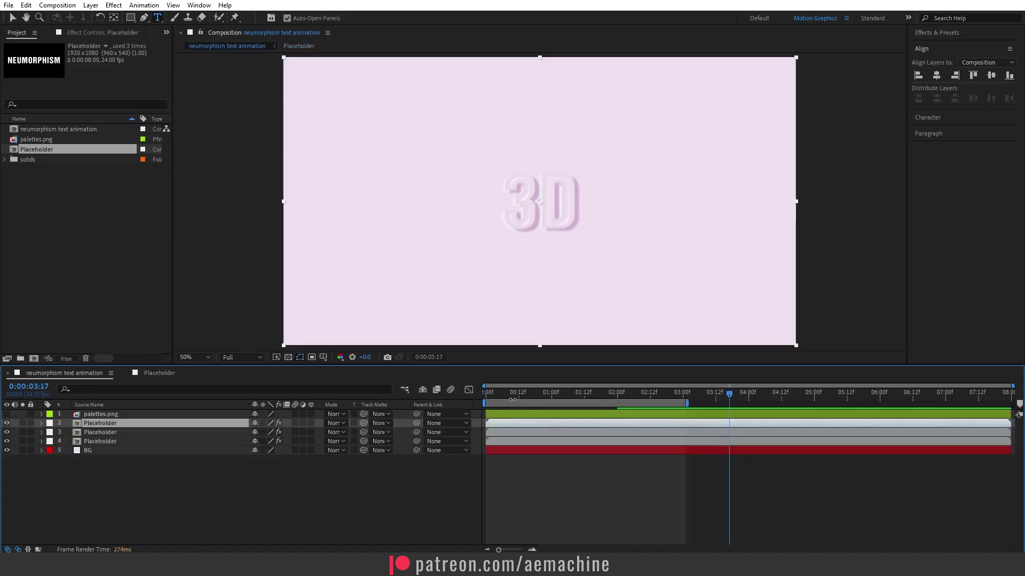
Step: Move the Range Selector Start 100% keyframe from 2:00 to about 1:01 and preview the faster reveal
left_click(489, 392)
key("space")
key("space")
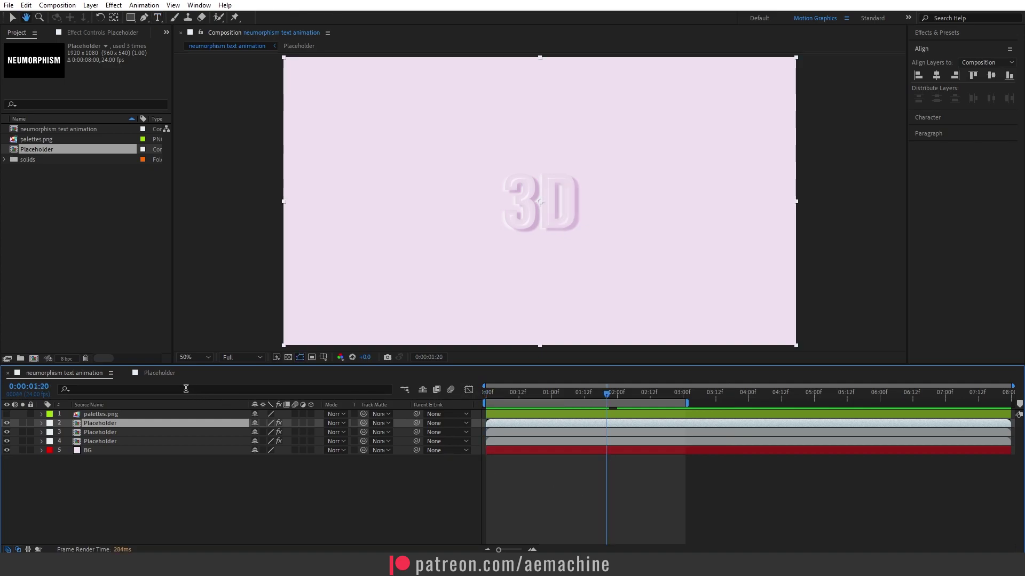
left_click(159, 373)
left_click_drag(612, 485, 554, 482)
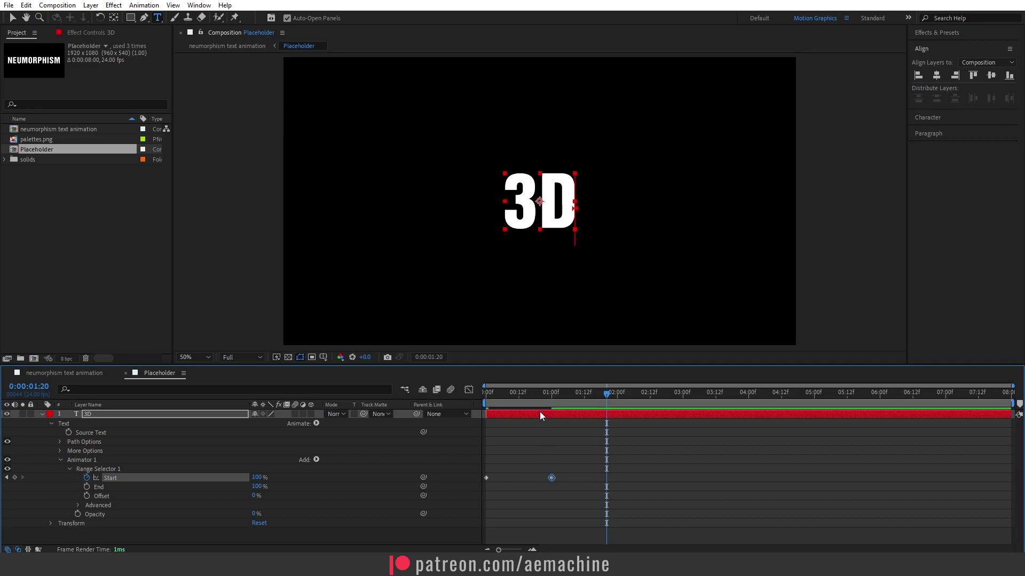
left_click_drag(533, 399, 439, 415)
key("space")
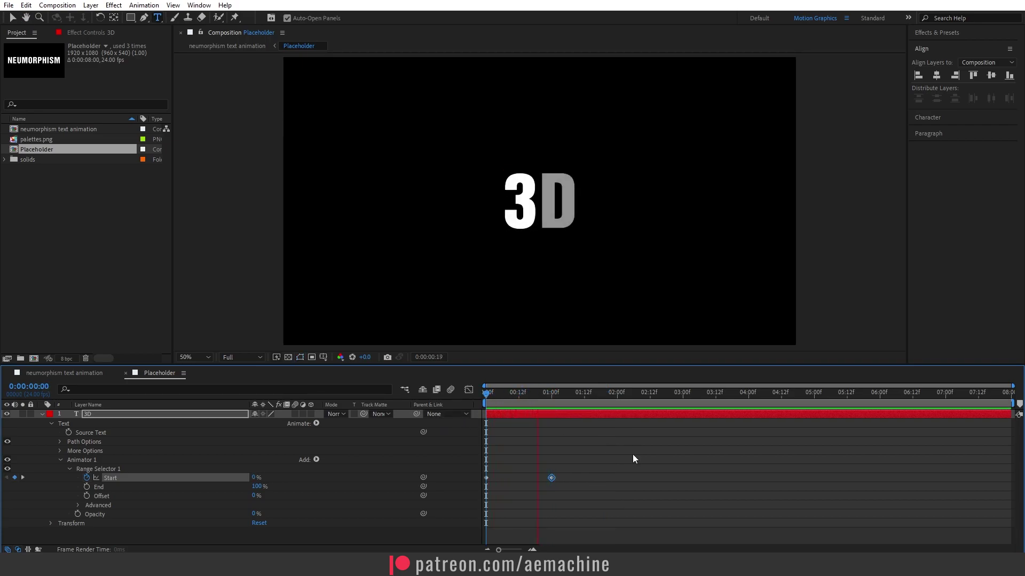
key("space")
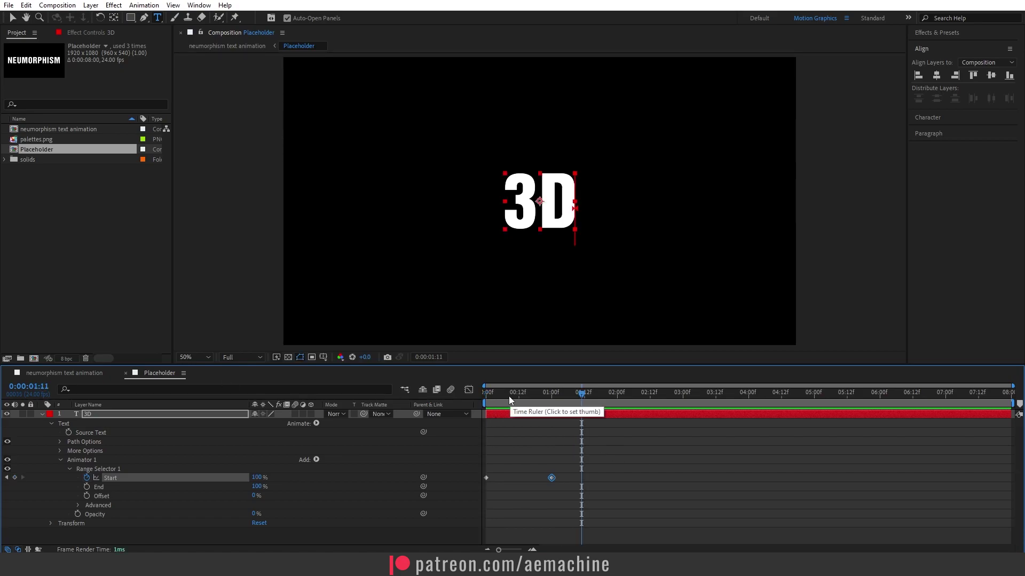
Step: Deselect the keyframe, return to the first frame and show only the Scale property
key("Home")
left_click(92, 416)
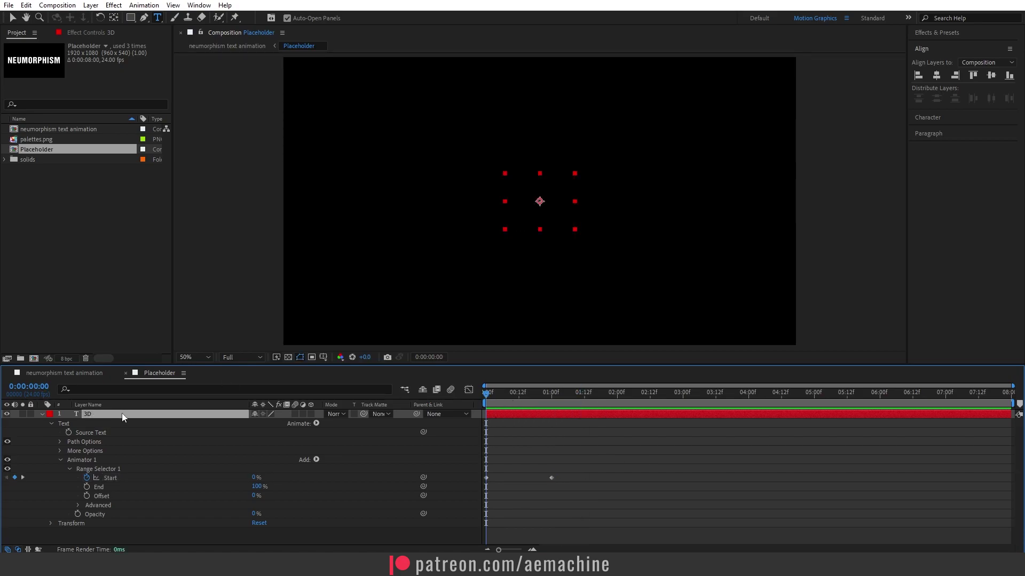
key("s")
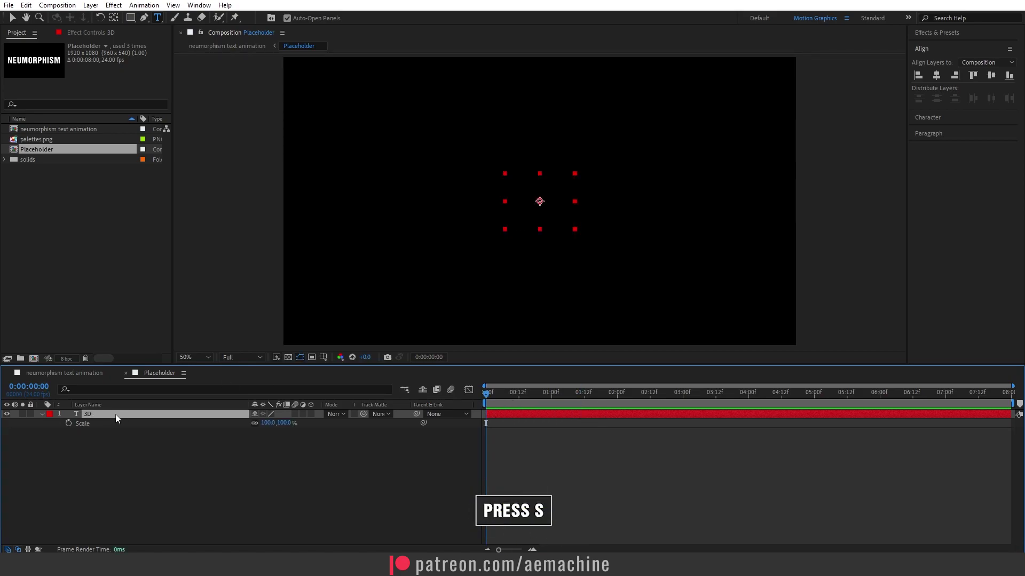
Step: Keyframe the 3D text's Scale from 100% at 0:00 to 143% at 1:12
left_click(68, 423)
left_click(501, 400)
left_click_drag(501, 402, 585, 410)
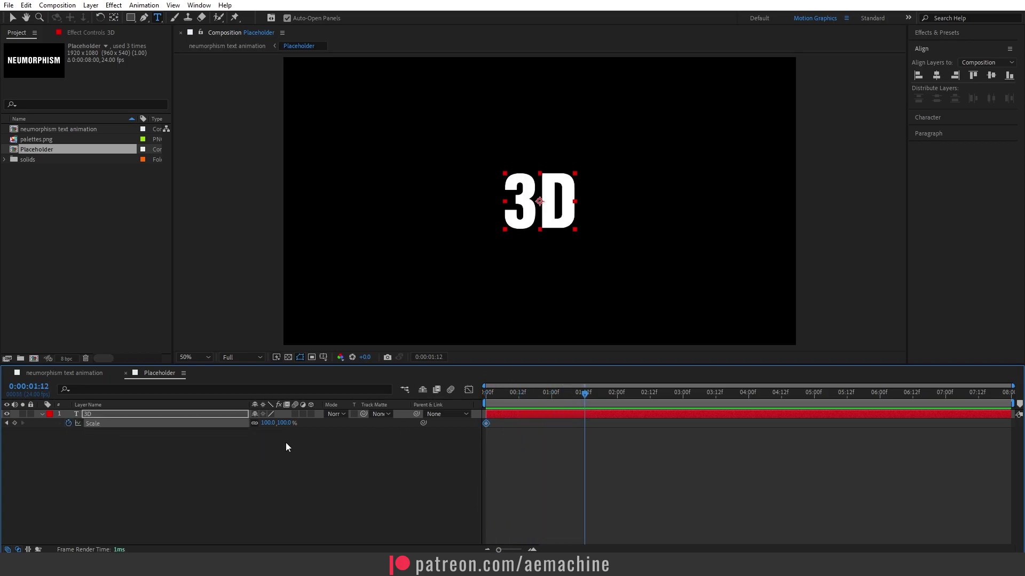
left_click_drag(284, 423, 308, 423)
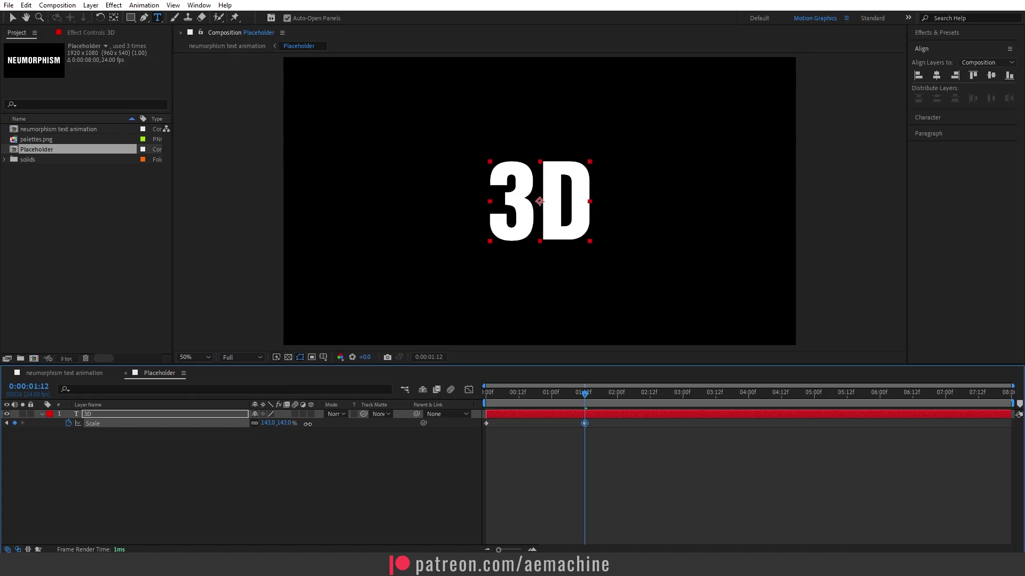
left_click_drag(499, 394, 476, 396)
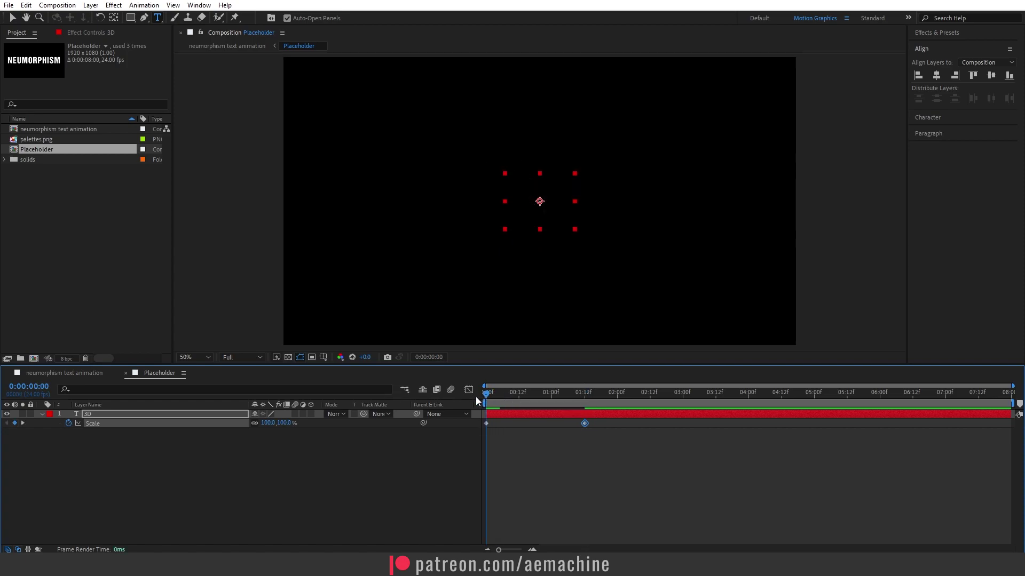
key("space")
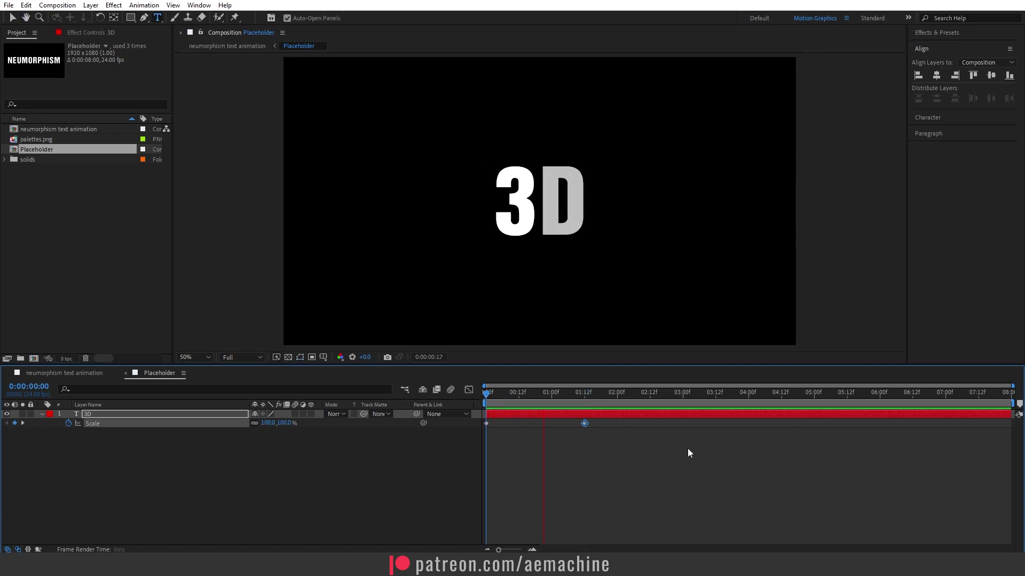
Step: Apply Easy Ease (F9) to both Scale keyframes, preview, and return to the main composition
left_click_drag(657, 446, 422, 420)
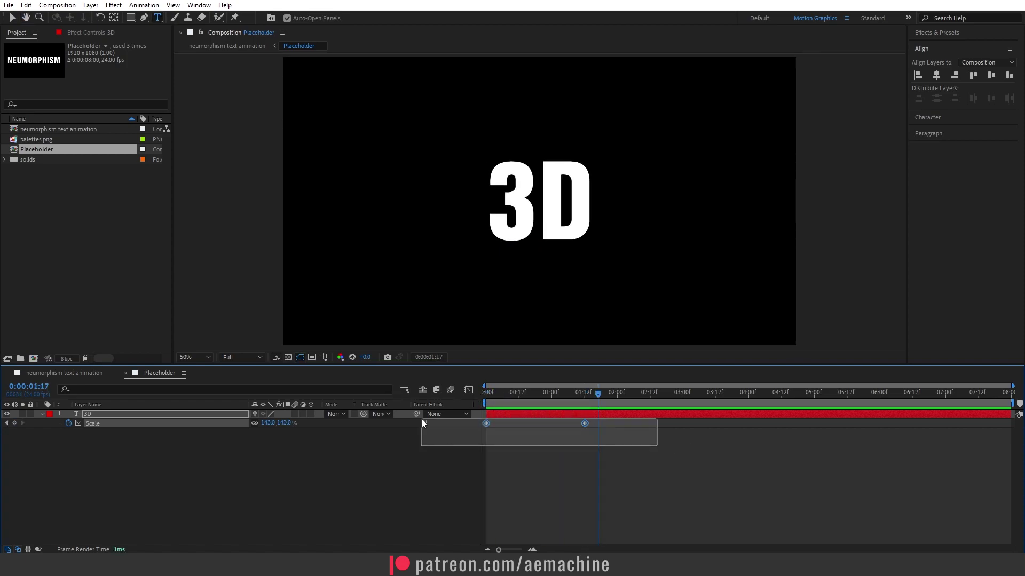
left_click_drag(642, 465, 433, 424)
key("F9")
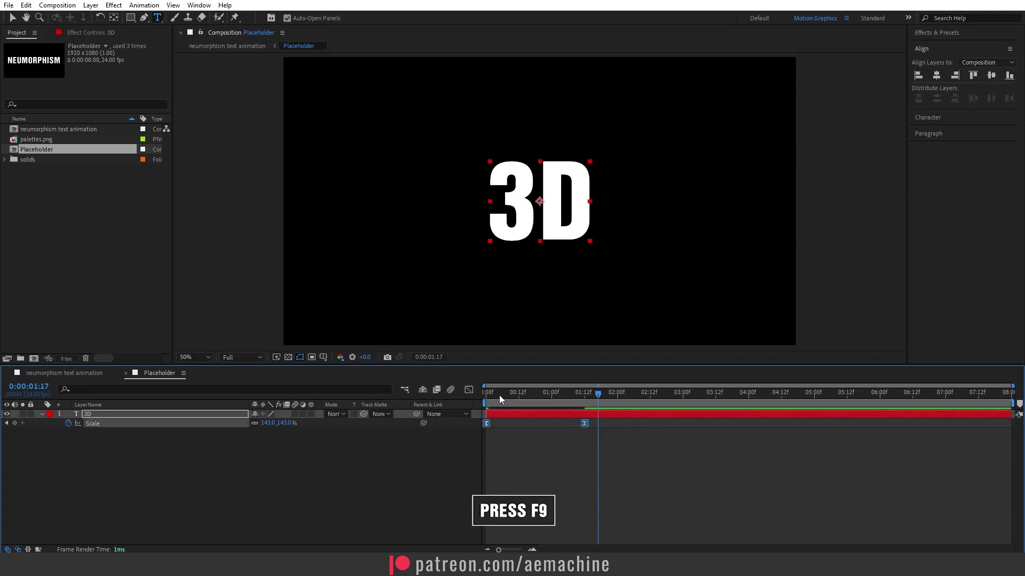
key("Home")
key("space")
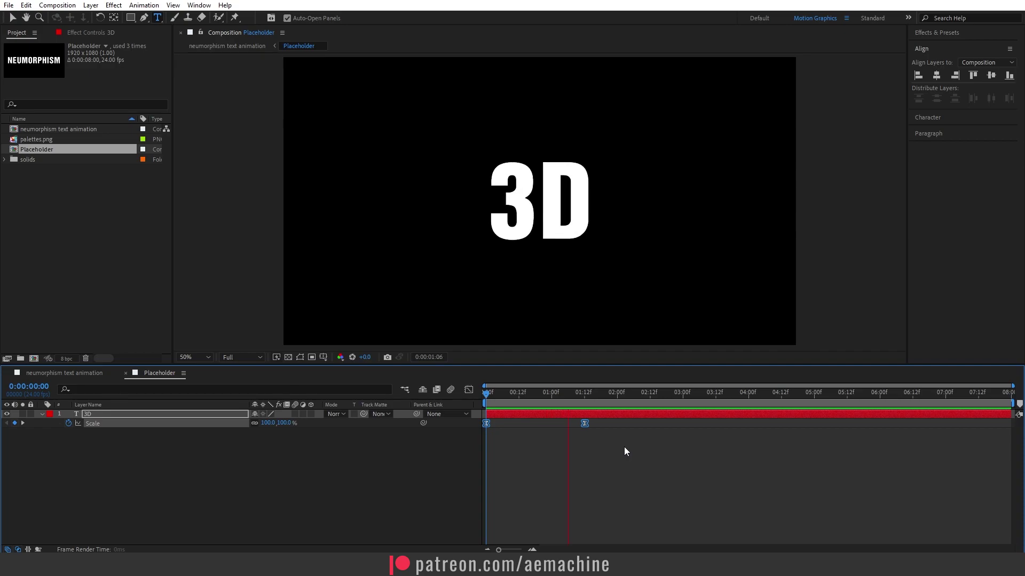
key("space")
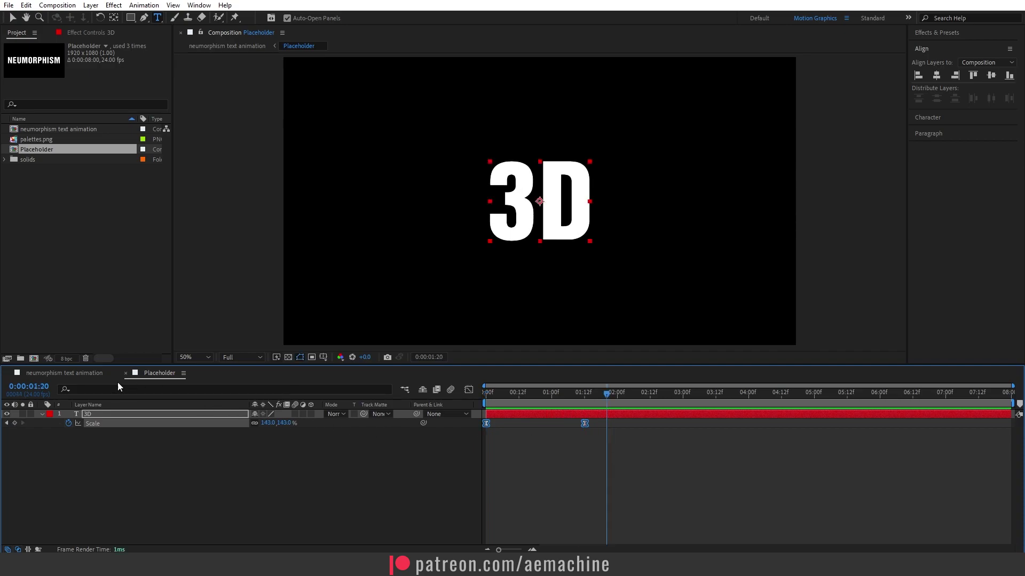
left_click(65, 373)
key("Home")
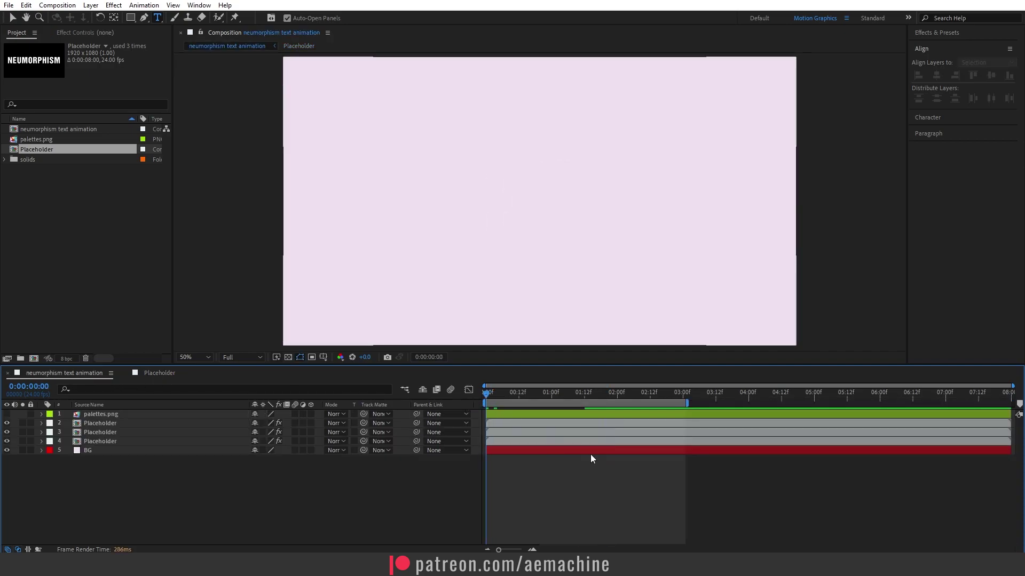
key("space")
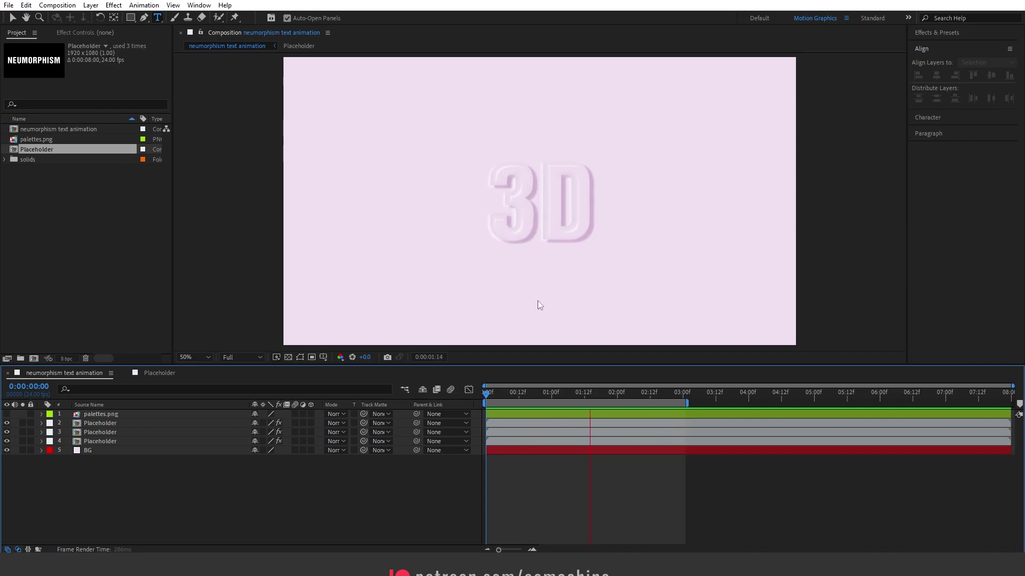
key("space")
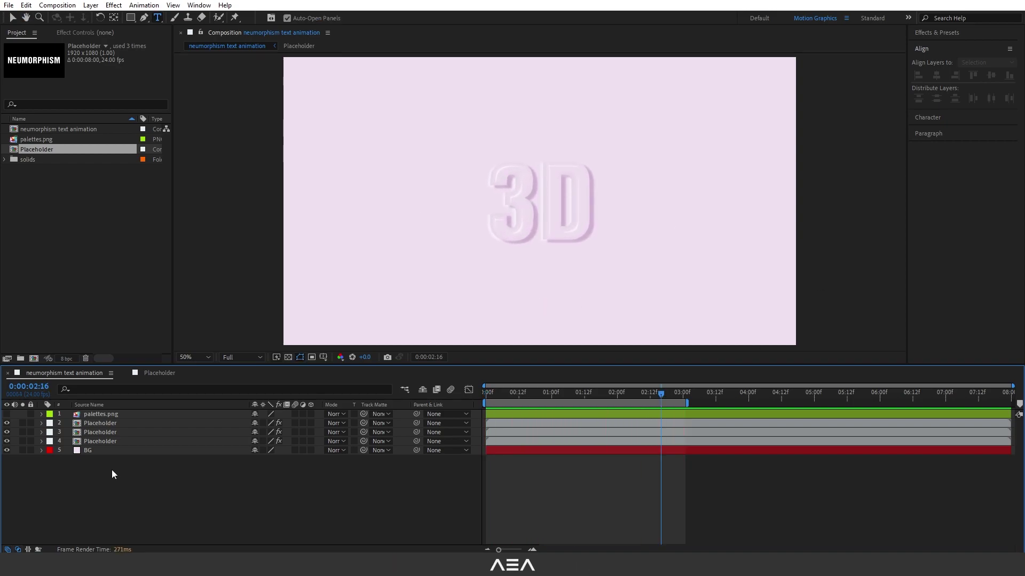
Step: Add a new adjustment layer named CC
right_click(112, 474)
mouse_move(180, 340)
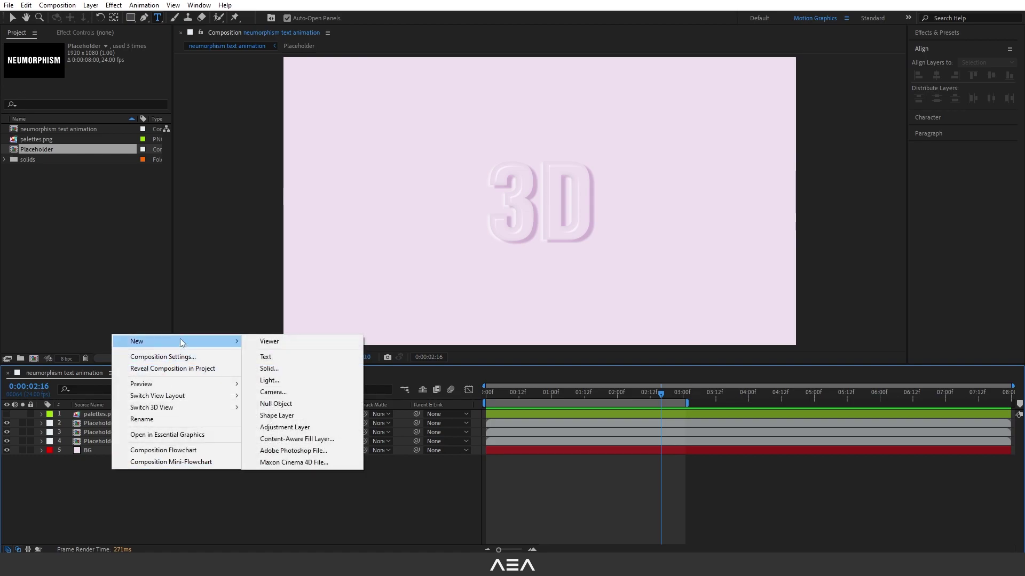
left_click(285, 427)
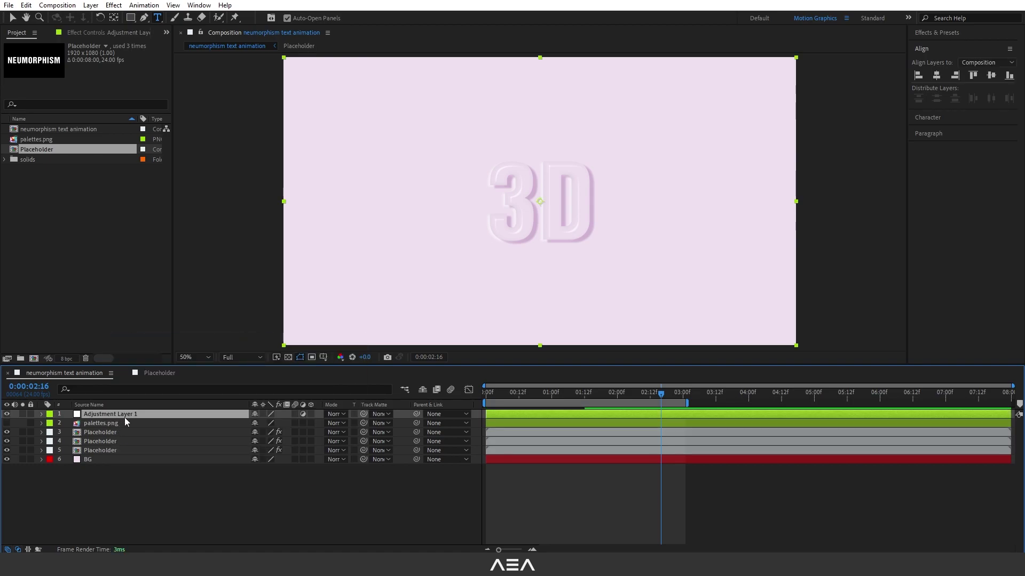
key("Return")
type("CC")
key("Return")
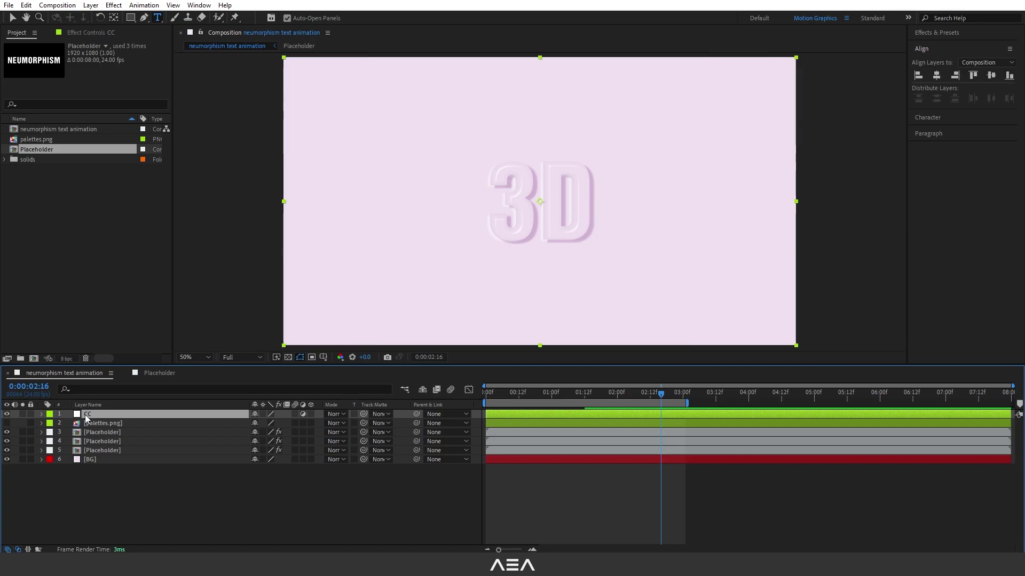
Step: Apply the Hue/Saturation effect to the CC layer
left_click(955, 33)
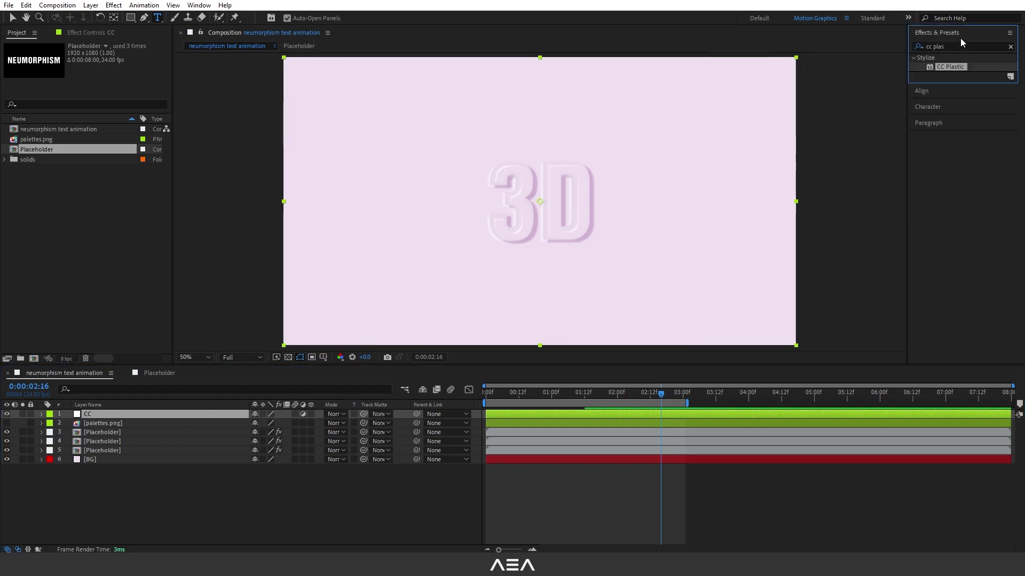
left_click(965, 47)
type("hue")
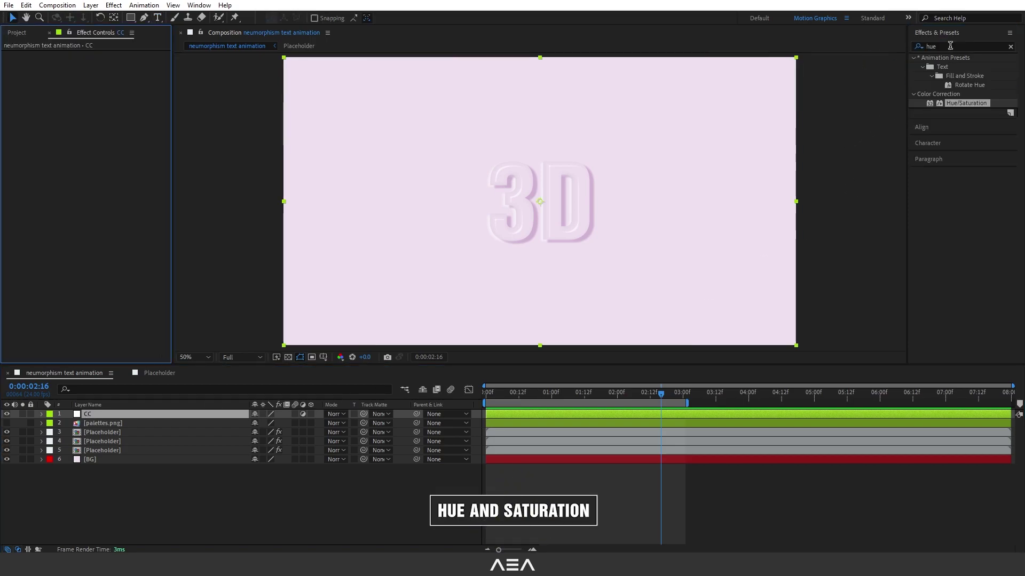
double_click(966, 102)
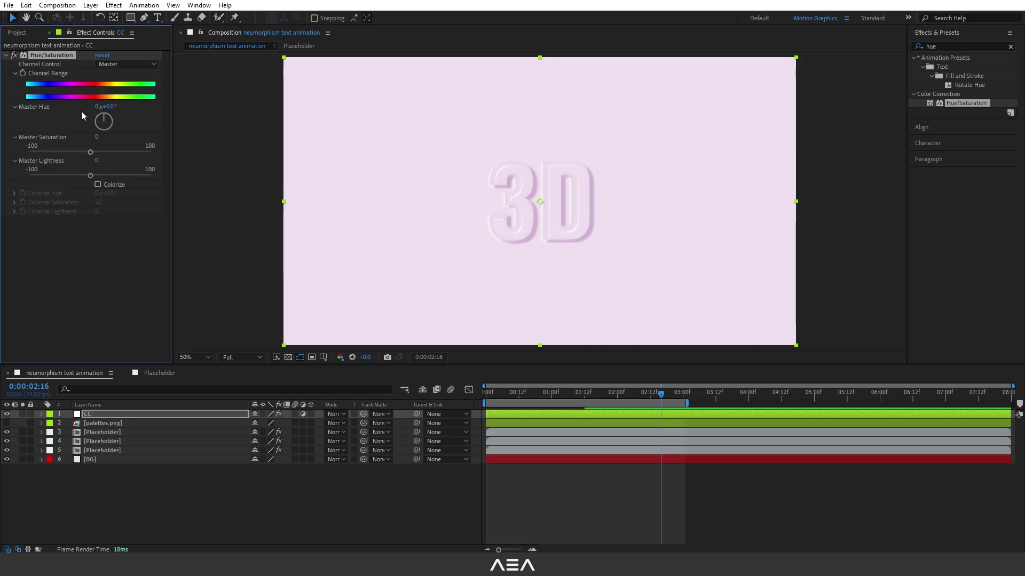
Step: Set Master Hue 321°, Saturation 35 and Lightness 2 for a pale lavender tint
left_click_drag(101, 107, 363, 119)
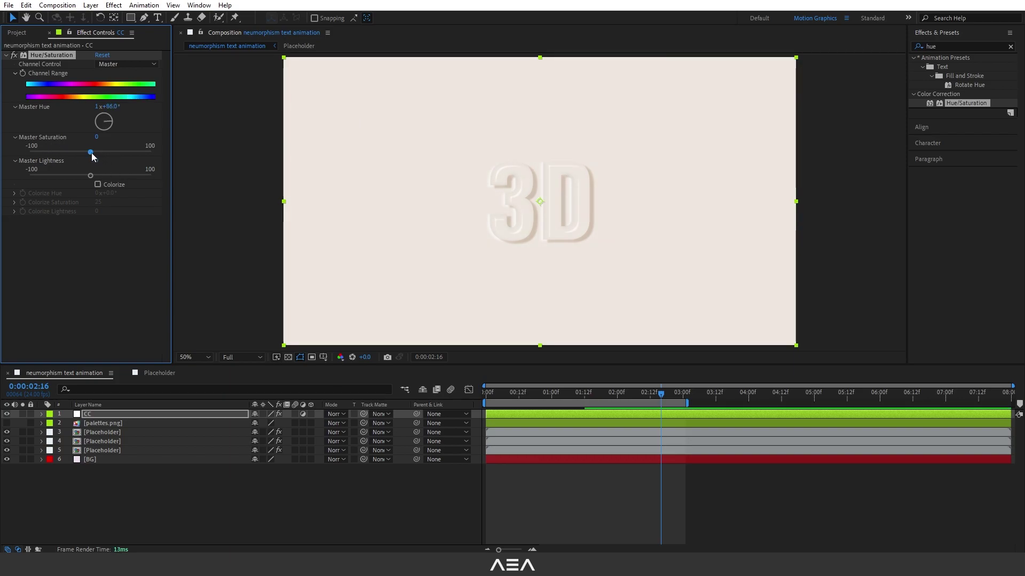
left_click_drag(91, 152, 93, 176)
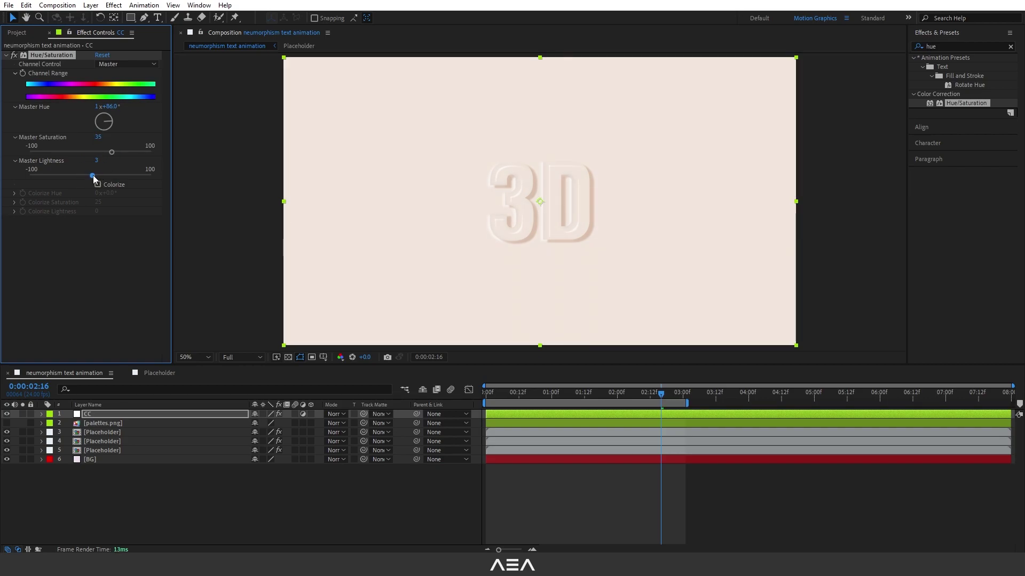
left_click_drag(93, 176, 91, 175)
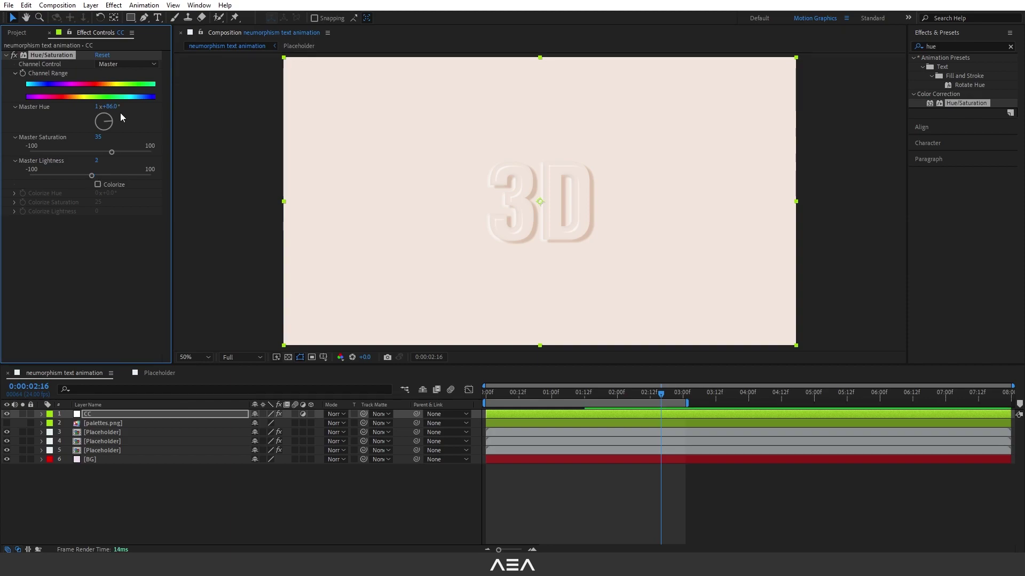
left_click_drag(110, 107, 59, 109)
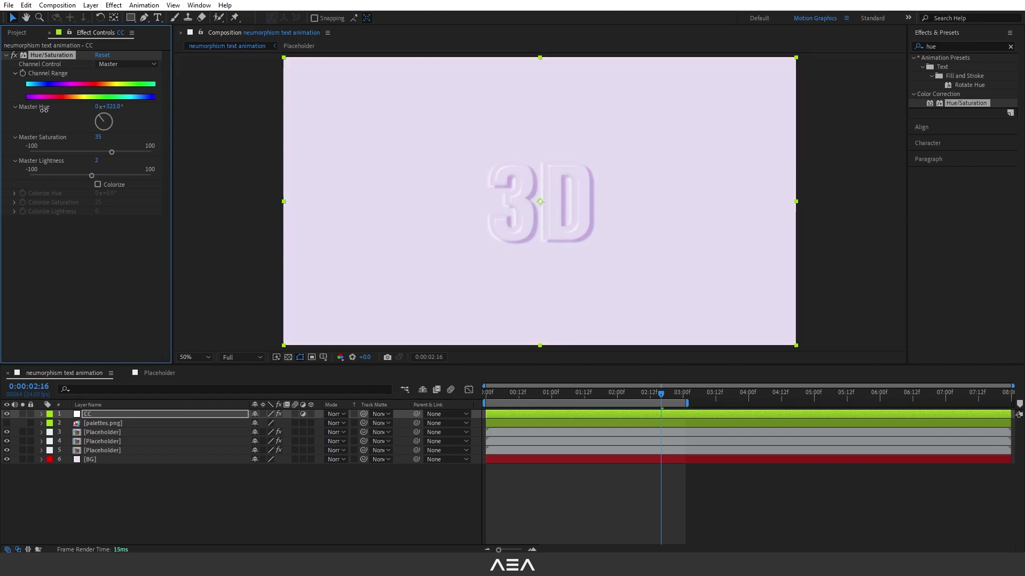